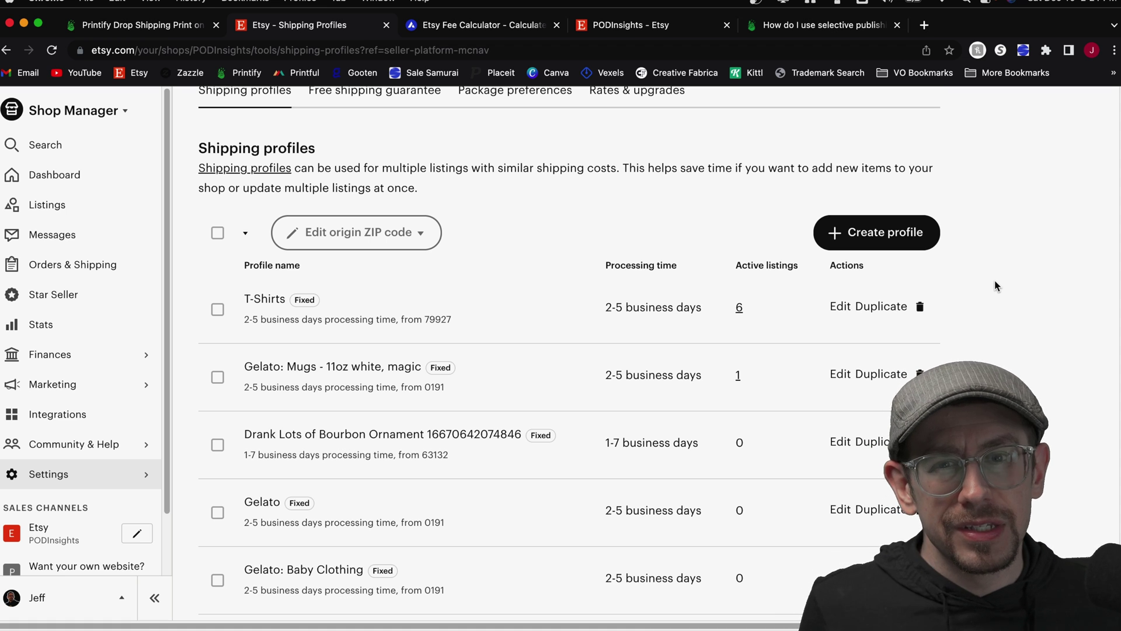
Switch to Printify and publish the Copy of Bee Cool Shirt product to Etsy with the Create new shipping profile option.
{"action": "key", "text": "ctrl+shift+Tab"}
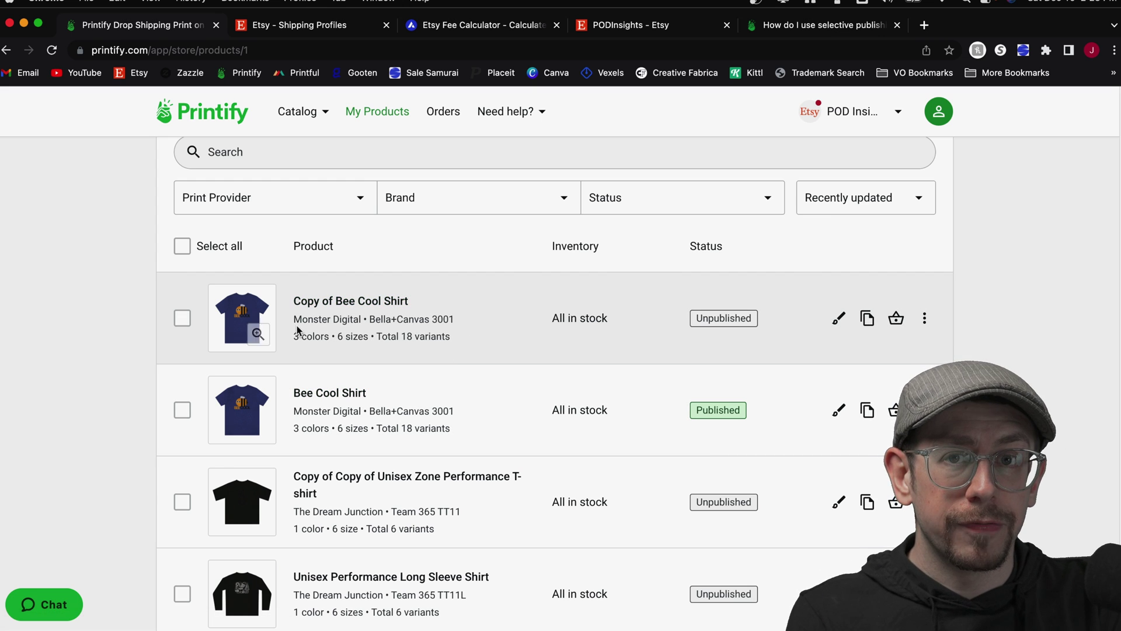
{"action": "left_click", "coordinate": [550, 341]}
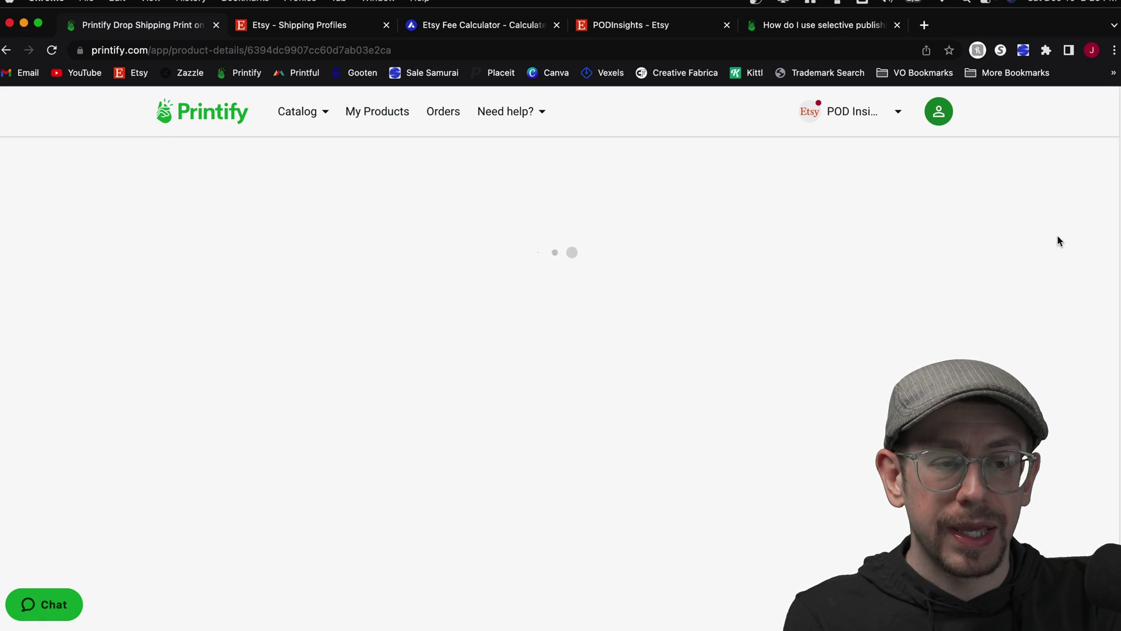
{"action": "scroll", "coordinate": [1056, 240], "scroll_direction": "down", "scroll_amount": 3}
{"action": "scroll", "coordinate": [689, 467], "scroll_direction": "down", "scroll_amount": 15}
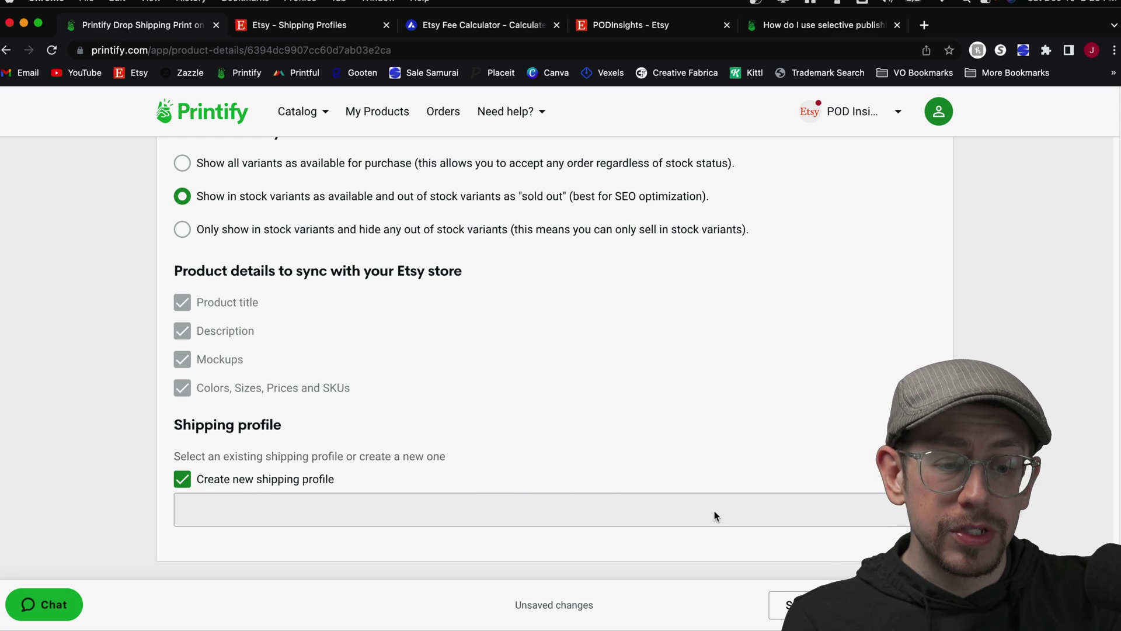
{"action": "left_click", "coordinate": [870, 604]}
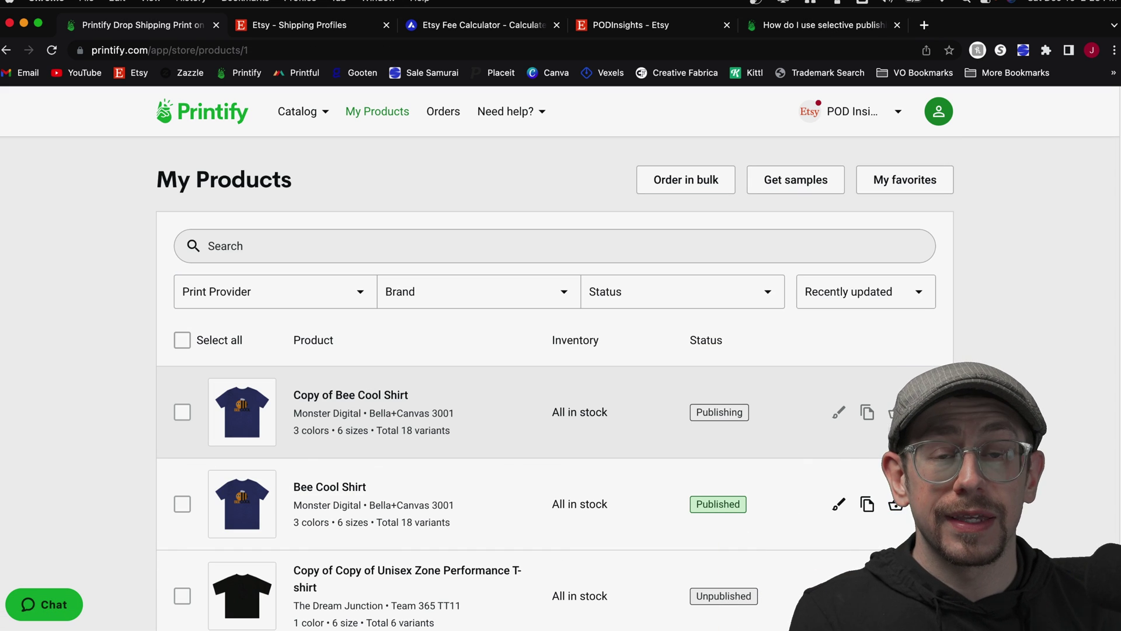
Switch to Etsy and examine the origin, processing time and per-country shipping rates in the Copy of Bee Cool Shirt shipping profile.
{"action": "key", "text": "ctrl+Tab"}
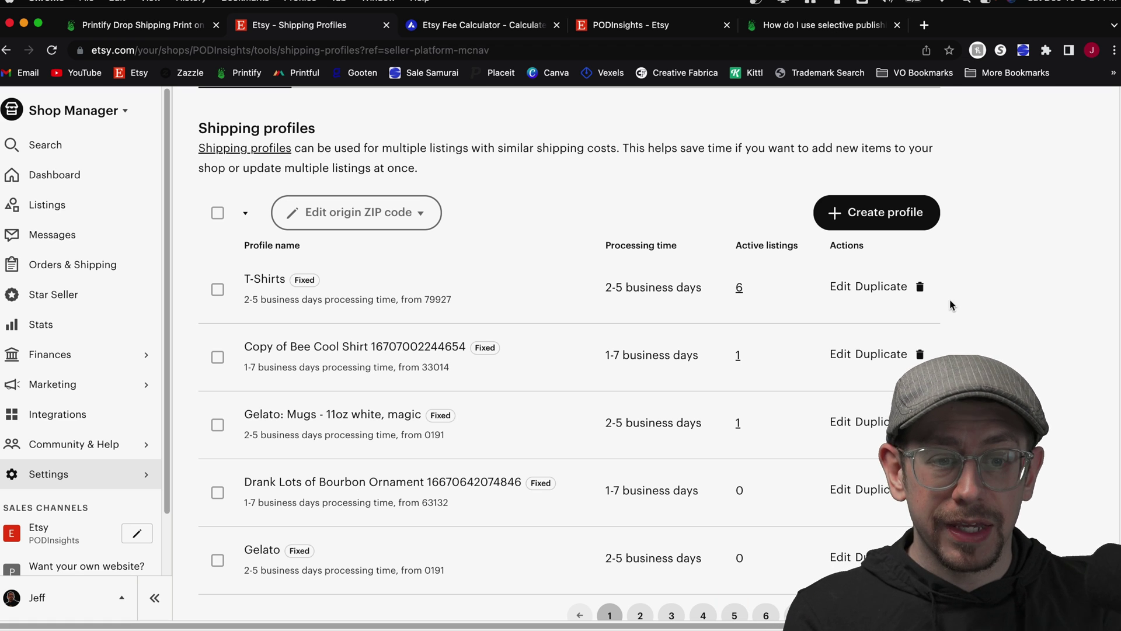
{"action": "scroll", "coordinate": [759, 309], "scroll_direction": "down", "scroll_amount": 2}
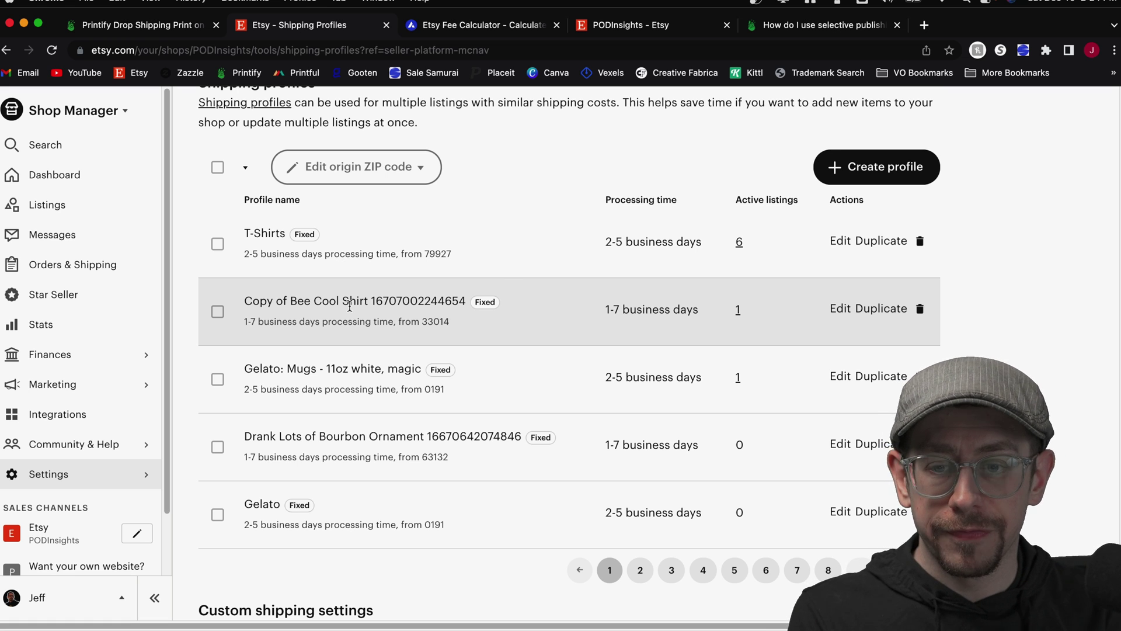
{"action": "left_click", "coordinate": [841, 308]}
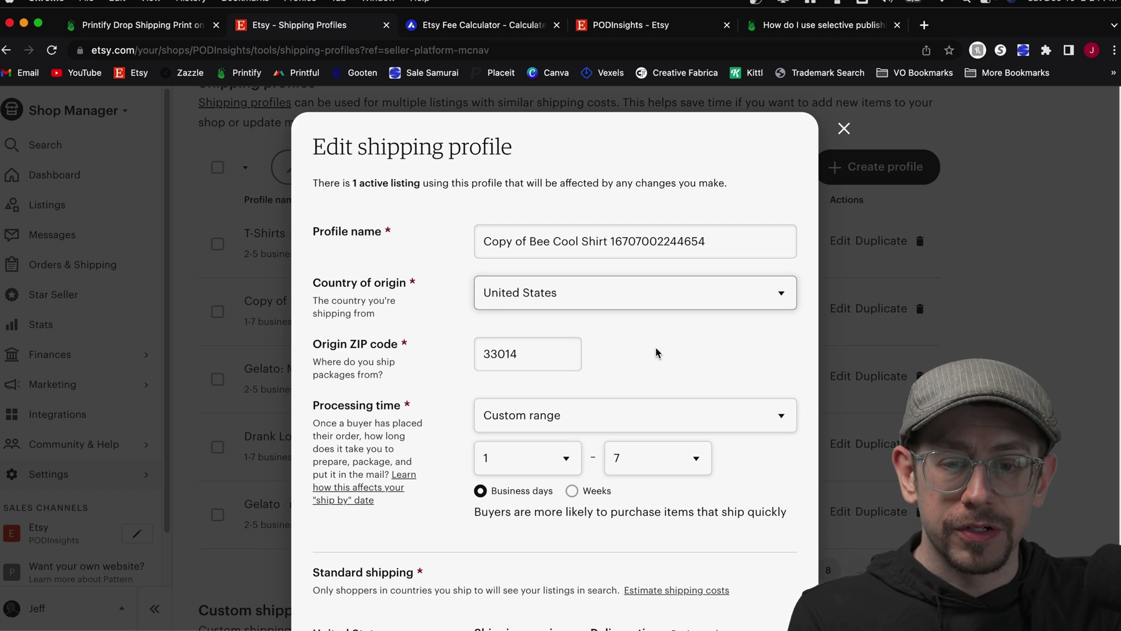
{"action": "scroll", "coordinate": [522, 265], "scroll_direction": "down", "scroll_amount": 1}
{"action": "scroll", "coordinate": [584, 234], "scroll_direction": "down", "scroll_amount": 5}
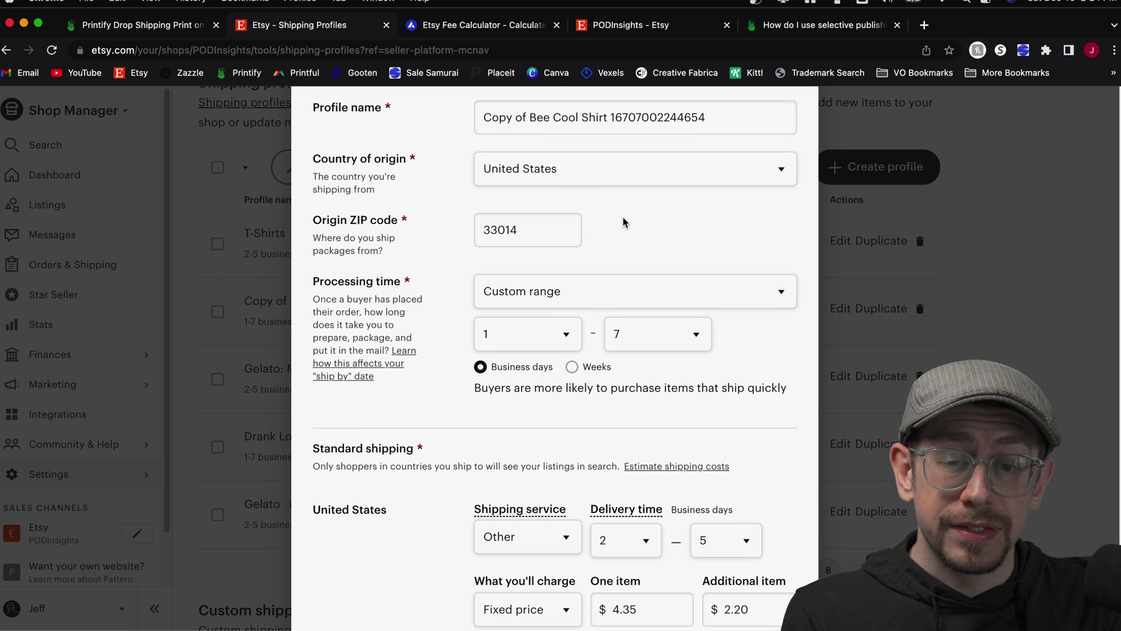
{"action": "scroll", "coordinate": [623, 220], "scroll_direction": "down", "scroll_amount": 1}
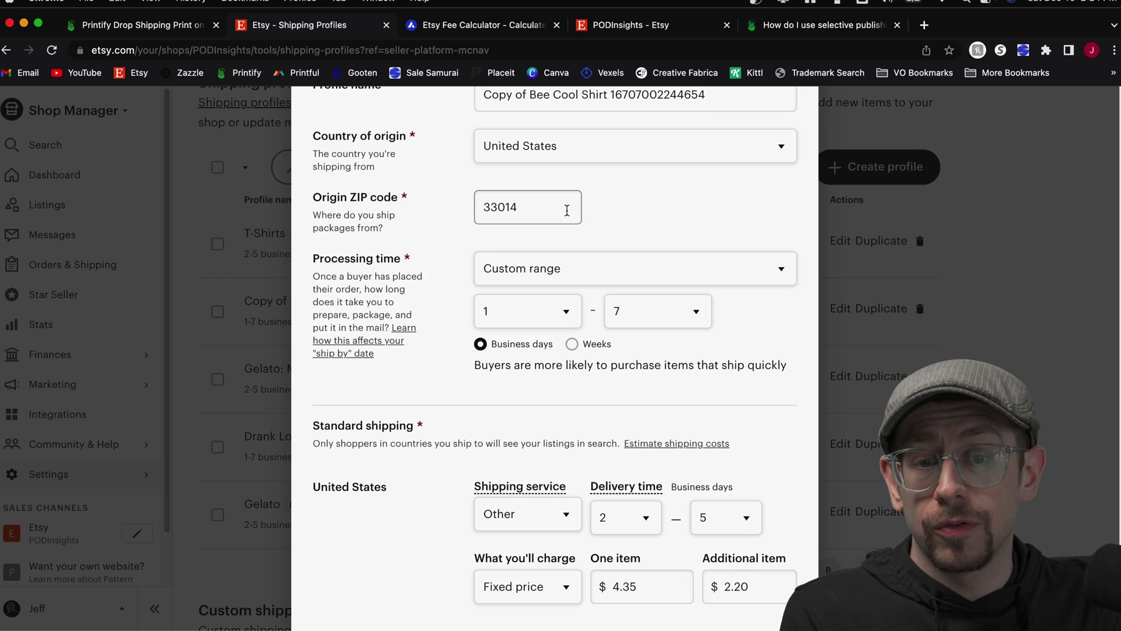
{"action": "scroll", "coordinate": [688, 215], "scroll_direction": "down", "scroll_amount": 3}
{"action": "scroll", "coordinate": [459, 338], "scroll_direction": "down", "scroll_amount": 14}
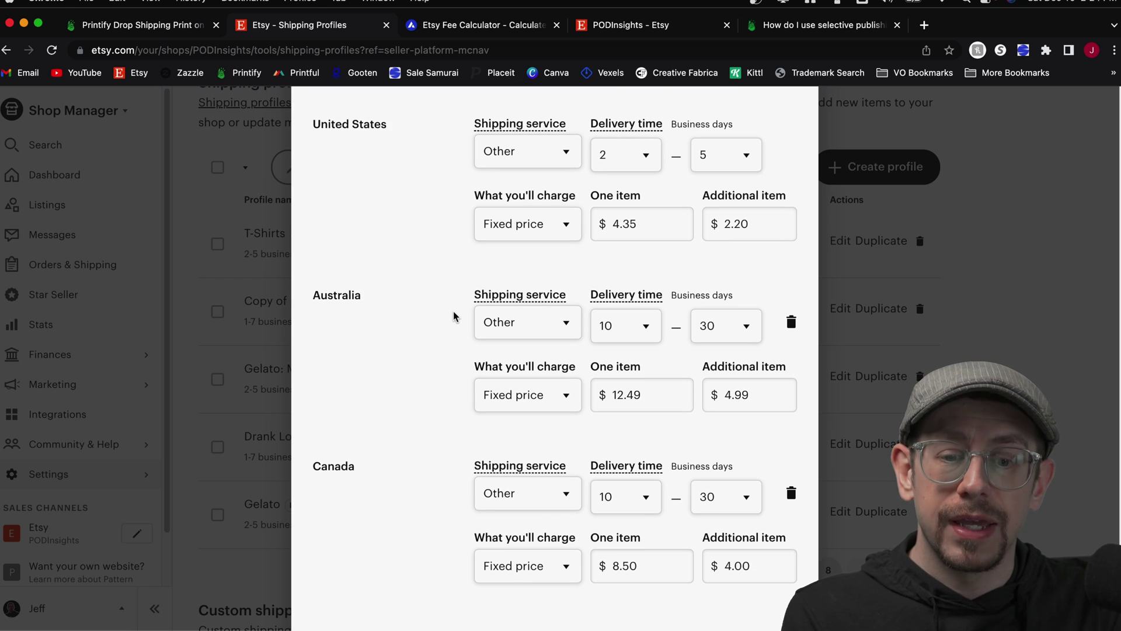
{"action": "scroll", "coordinate": [453, 317], "scroll_direction": "down", "scroll_amount": 1}
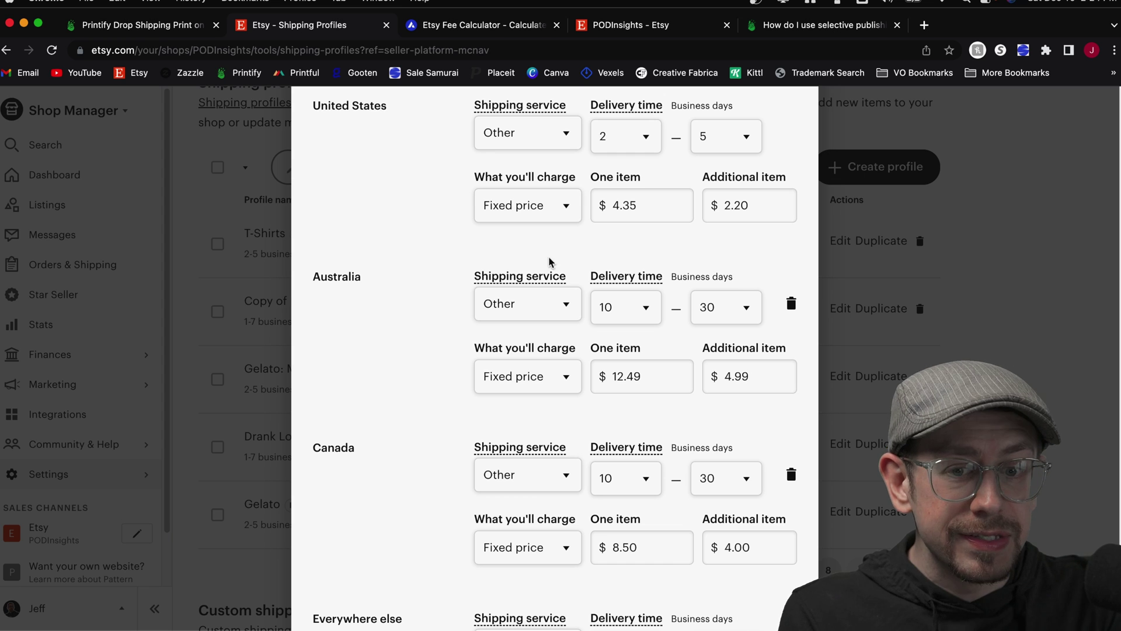
{"action": "scroll", "coordinate": [447, 278], "scroll_direction": "down", "scroll_amount": 7}
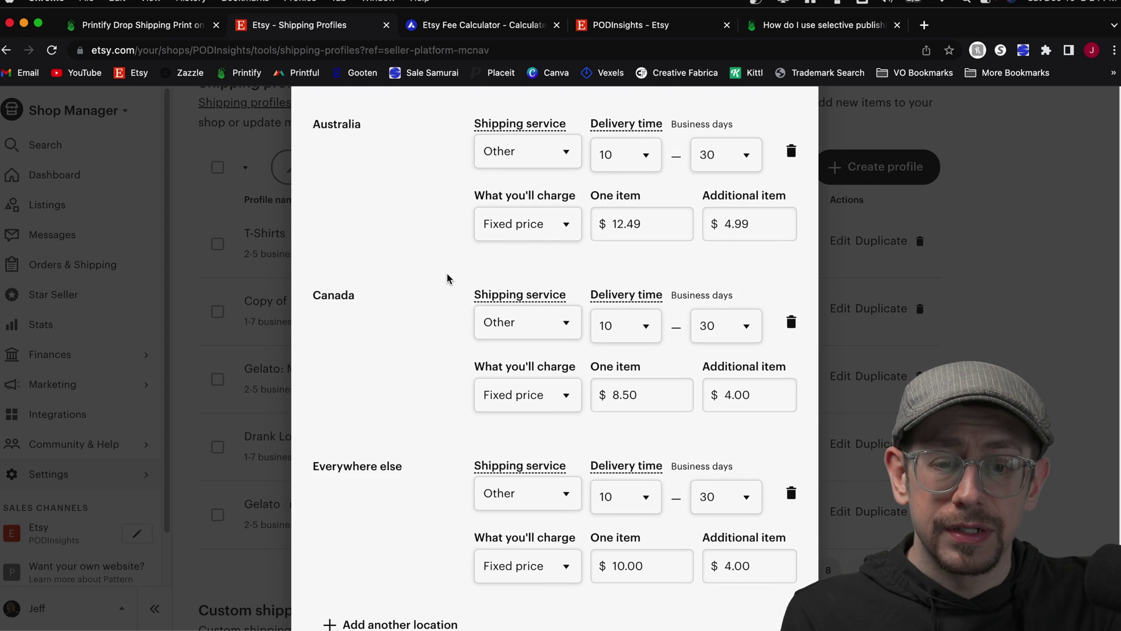
{"action": "scroll", "coordinate": [447, 278], "scroll_direction": "down", "scroll_amount": 7}
{"action": "scroll", "coordinate": [447, 278], "scroll_direction": "up", "scroll_amount": 20}
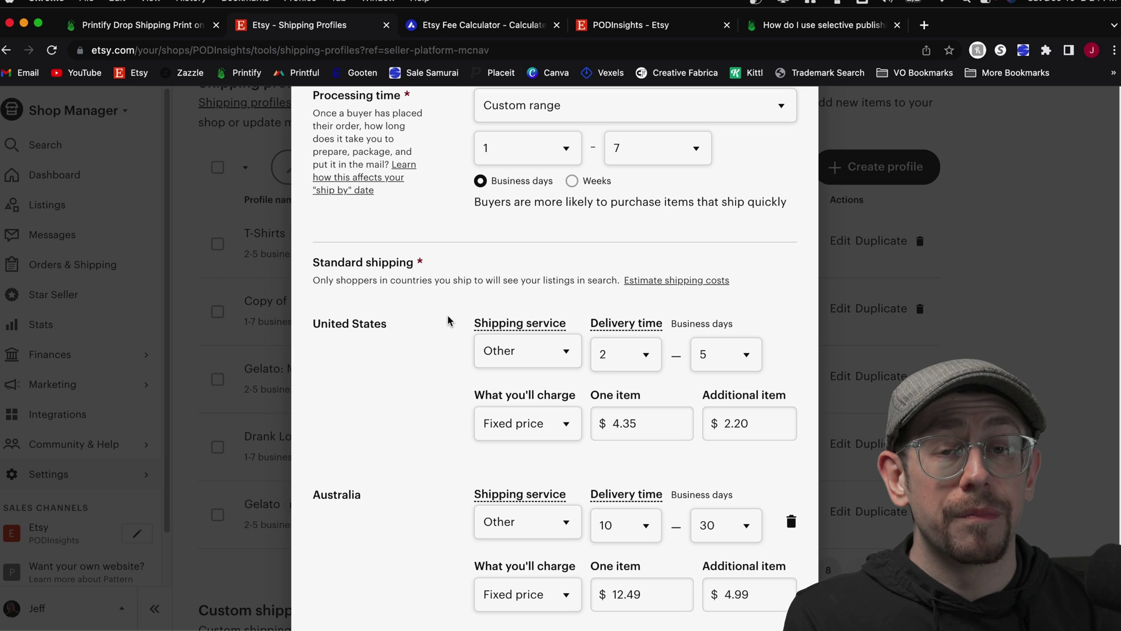
{"action": "left_click", "coordinate": [992, 228]}
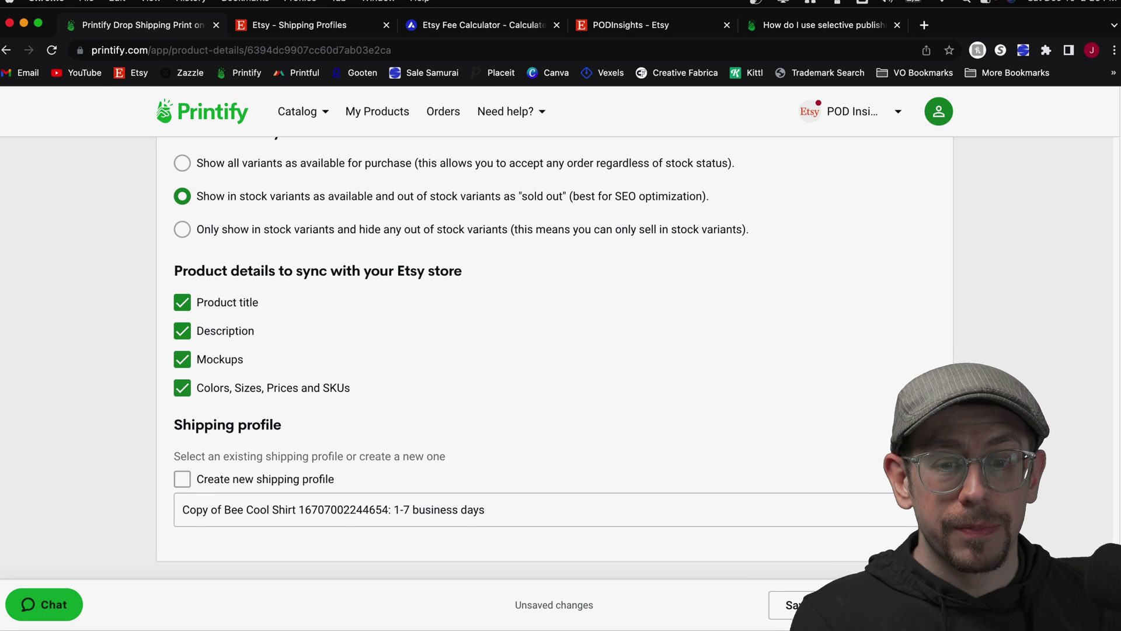
In Printify, leave Create new shipping profile off and assign the existing "T-Shirts: 2-5 business days" shipping profile to the shirt.
{"action": "left_click", "coordinate": [211, 490]}
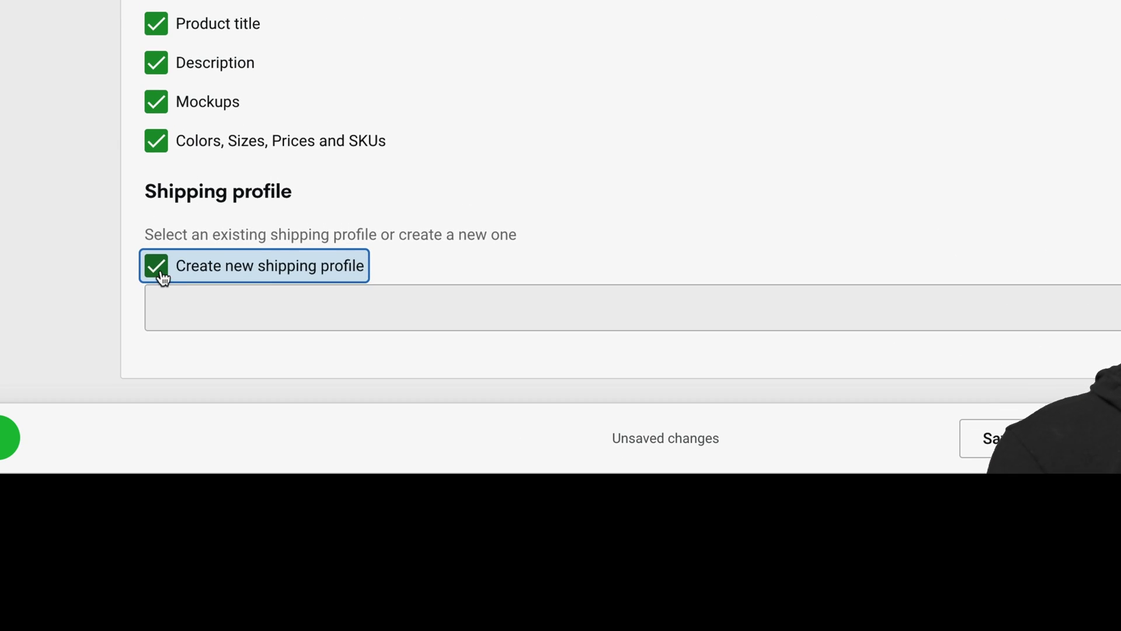
{"action": "left_click", "coordinate": [201, 489]}
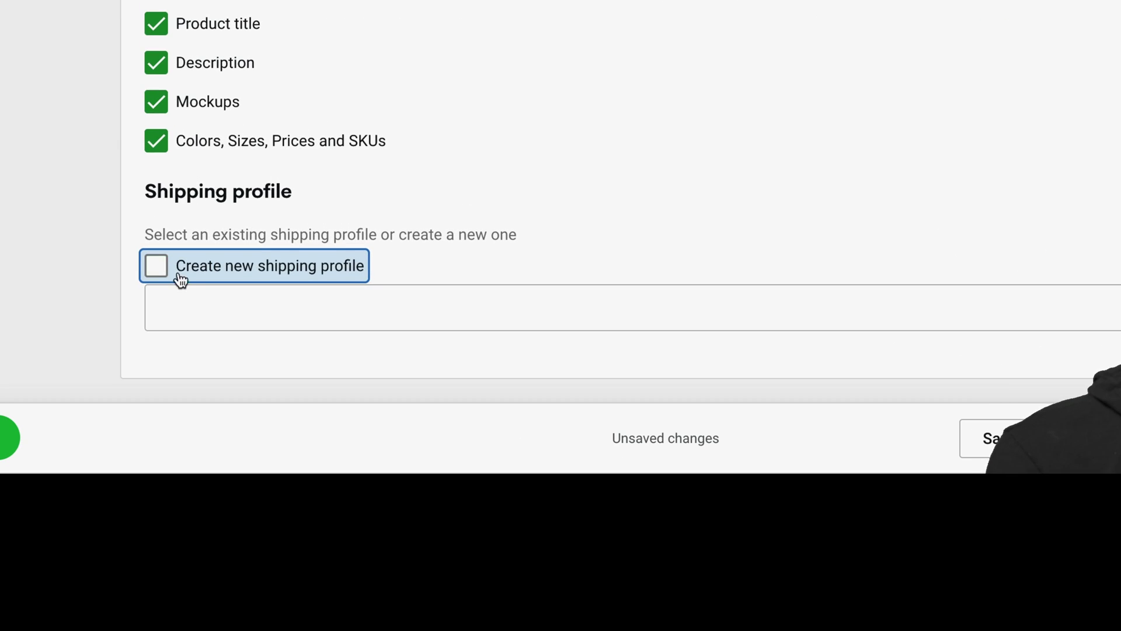
{"action": "left_click", "coordinate": [358, 323]}
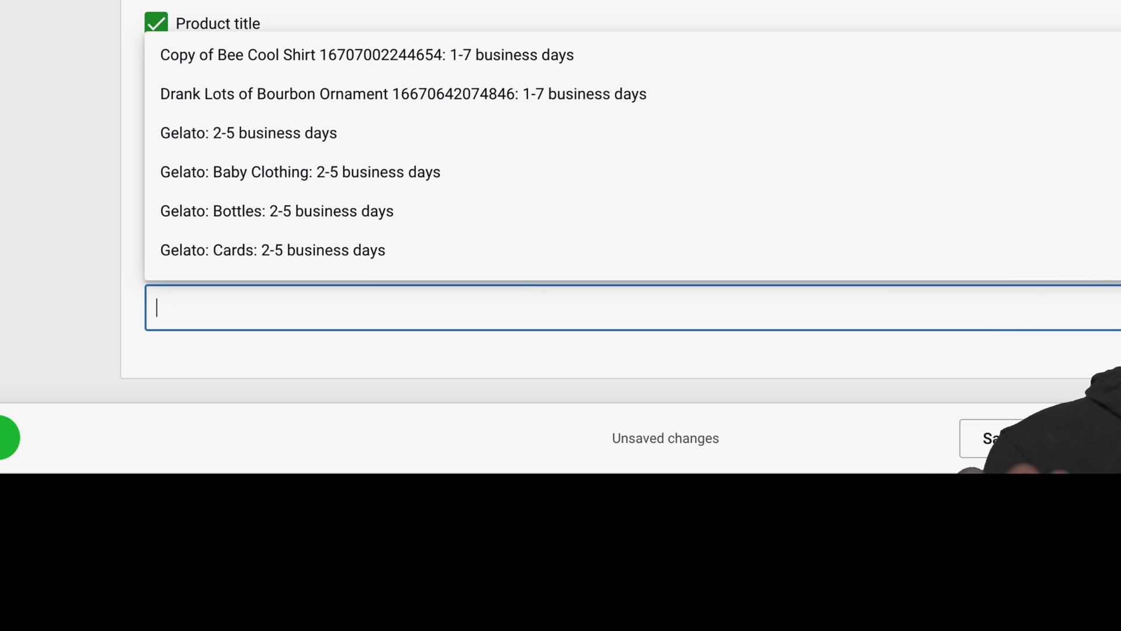
{"action": "scroll", "coordinate": [315, 256], "scroll_direction": "down", "scroll_amount": 15}
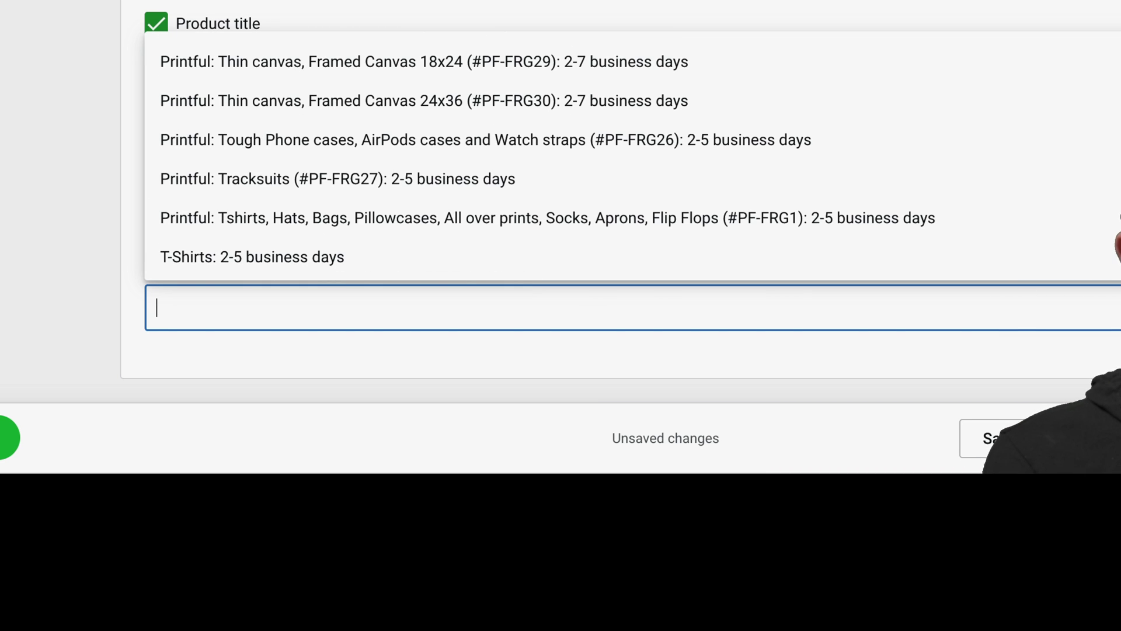
{"action": "left_click", "coordinate": [308, 257]}
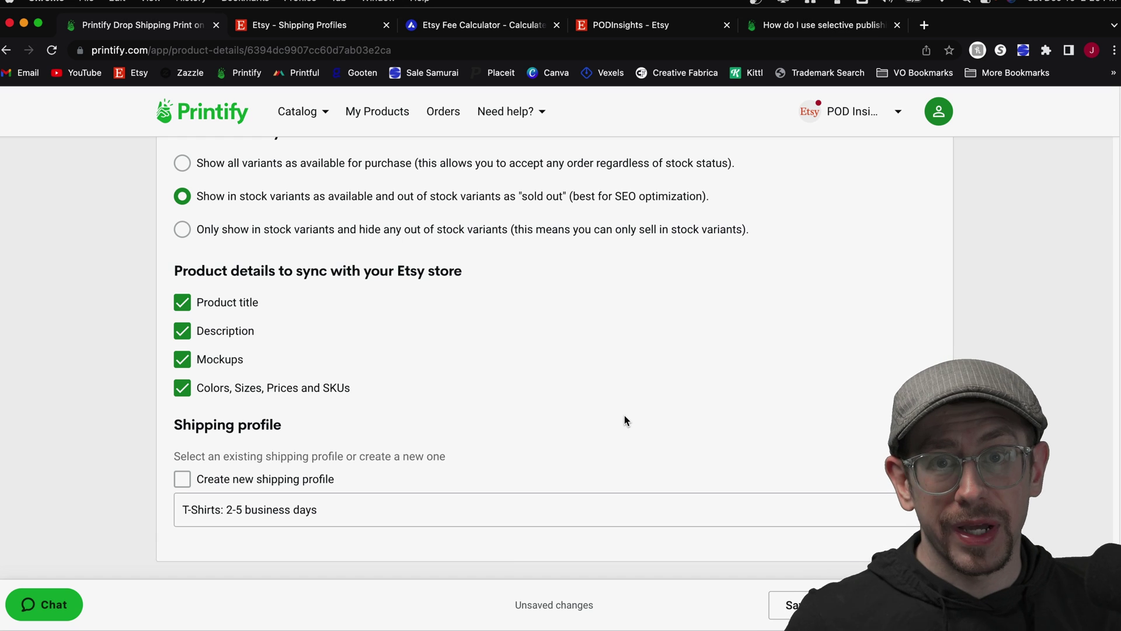
Switch back to Etsy and open the shop's Shipping settings.
{"action": "key", "text": "ctrl+Tab"}
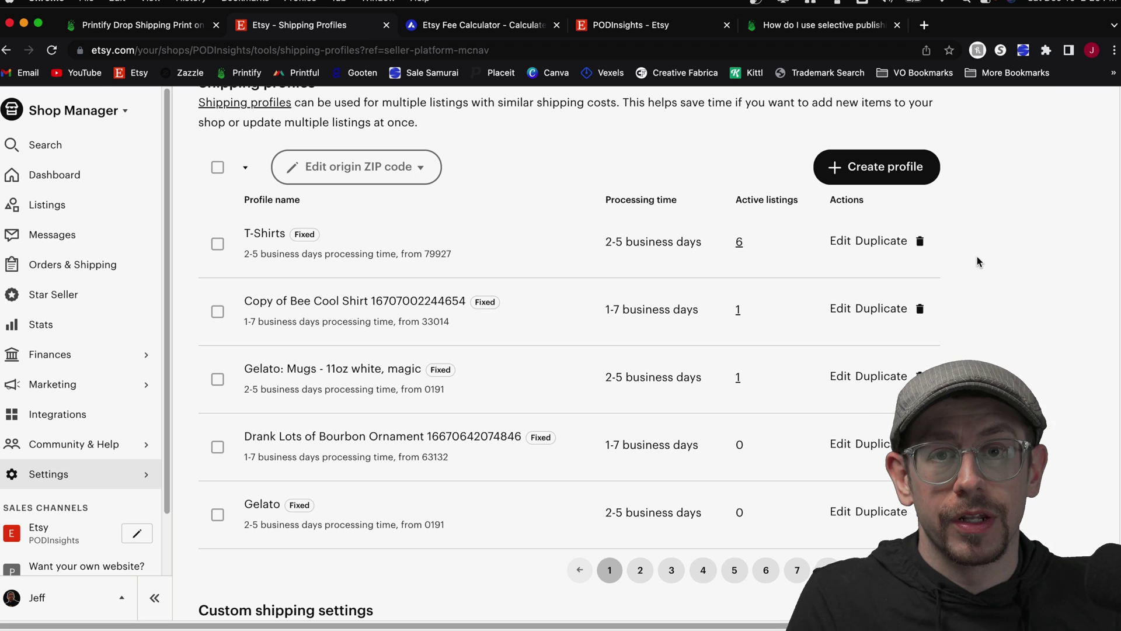
{"action": "scroll", "coordinate": [976, 261], "scroll_direction": "up", "scroll_amount": 1}
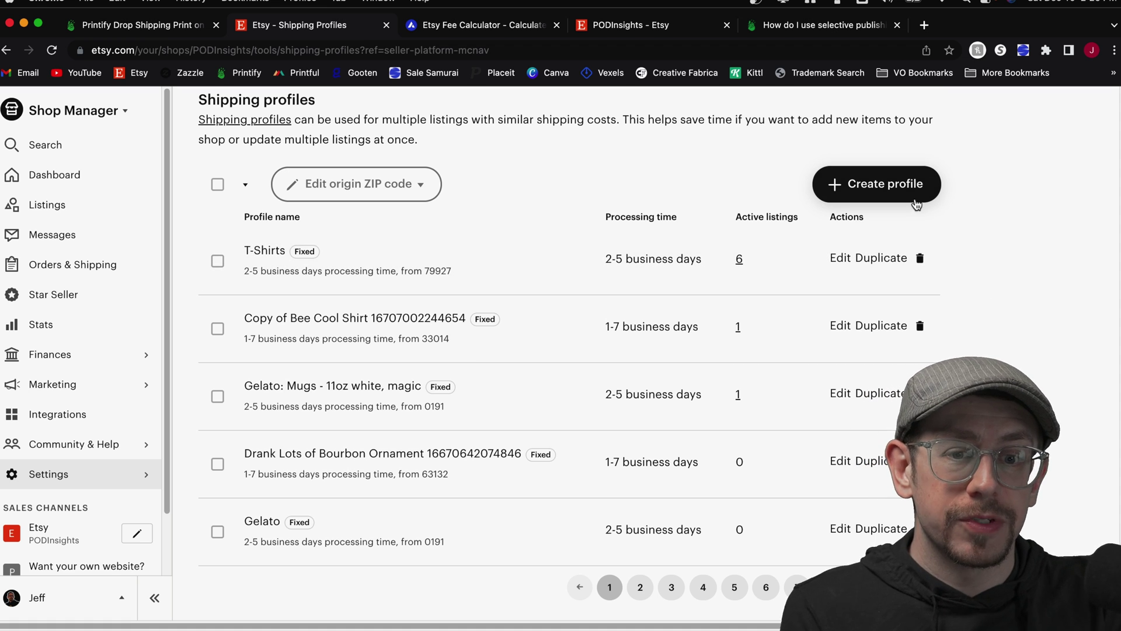
{"action": "scroll", "coordinate": [994, 245], "scroll_direction": "up", "scroll_amount": 5}
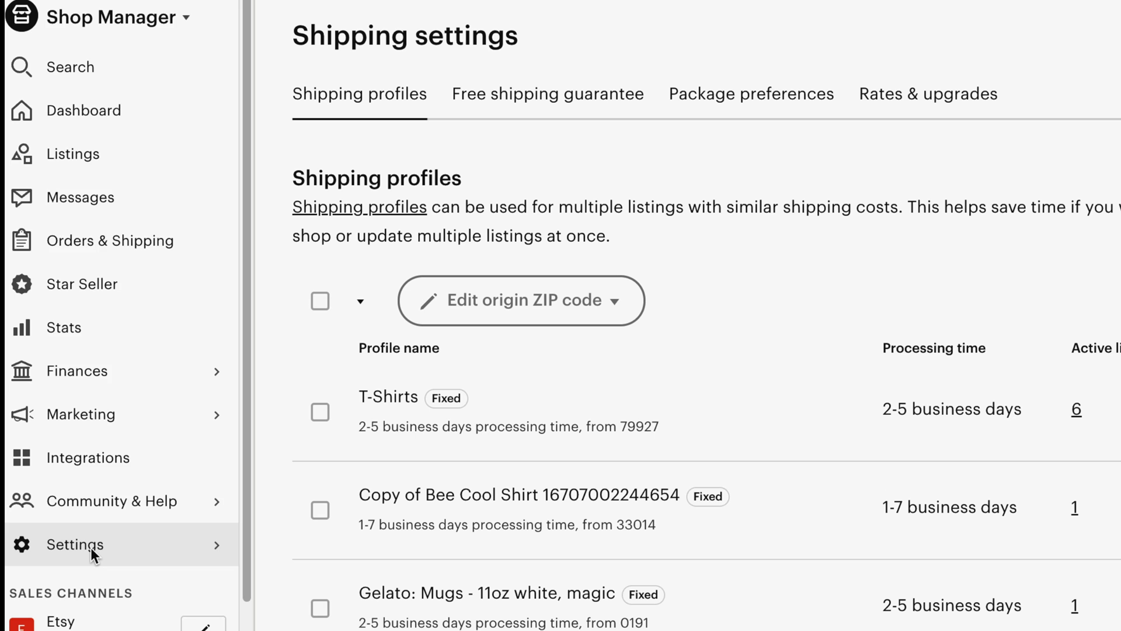
{"action": "left_click", "coordinate": [58, 476]}
{"action": "left_click", "coordinate": [182, 542]}
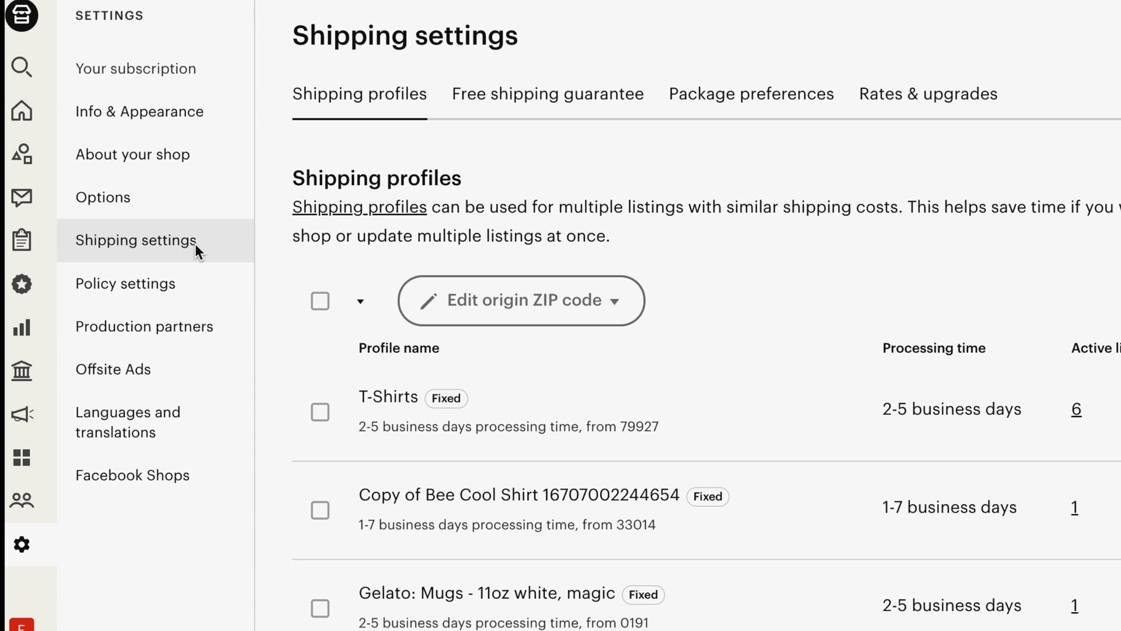
{"action": "left_click", "coordinate": [195, 244]}
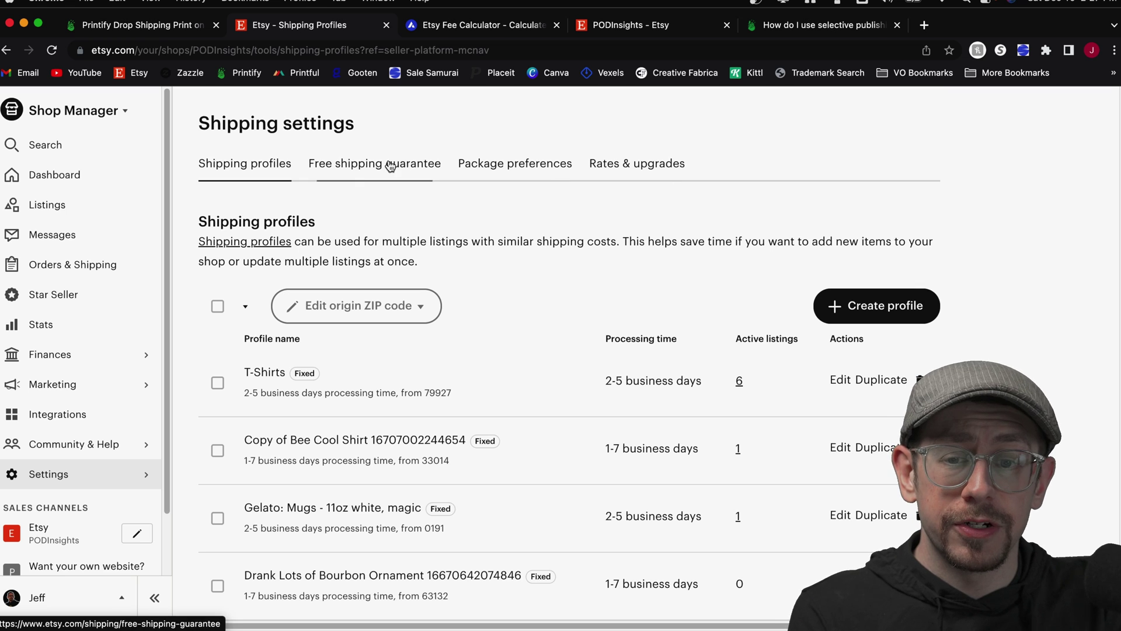
Open the Copy of Bee Cool Shirt shipping profile for editing and rename it "T-Shirts Profile".
{"action": "scroll", "coordinate": [546, 283], "scroll_direction": "down", "scroll_amount": 2}
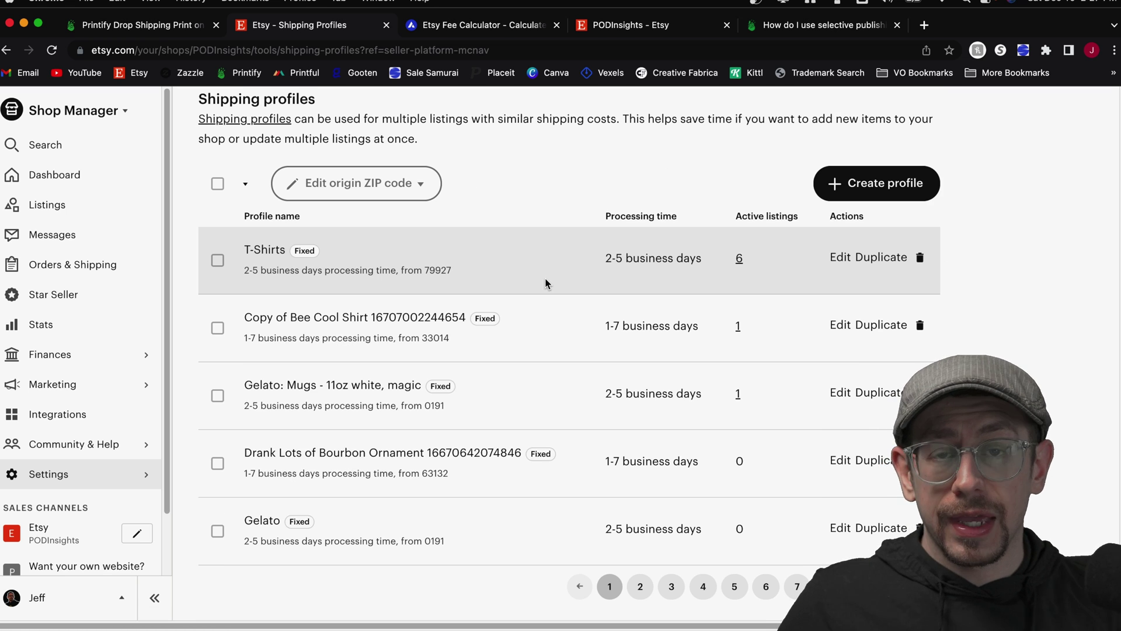
{"action": "scroll", "coordinate": [542, 285], "scroll_direction": "down", "scroll_amount": 1}
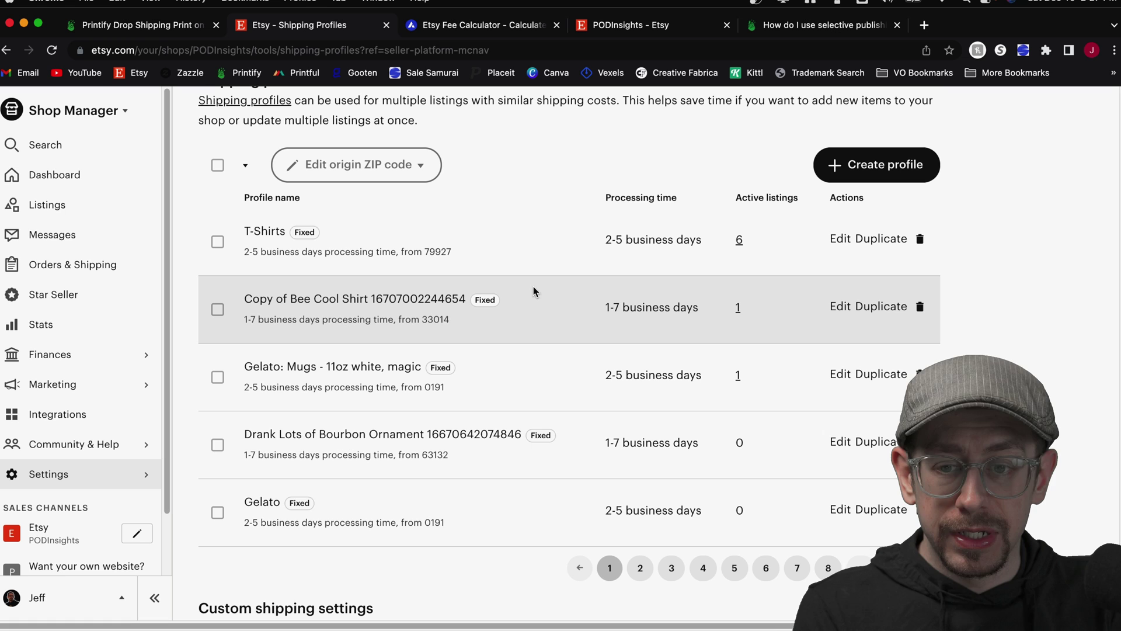
{"action": "left_click", "coordinate": [843, 311]}
{"action": "triple_click", "coordinate": [565, 241]}
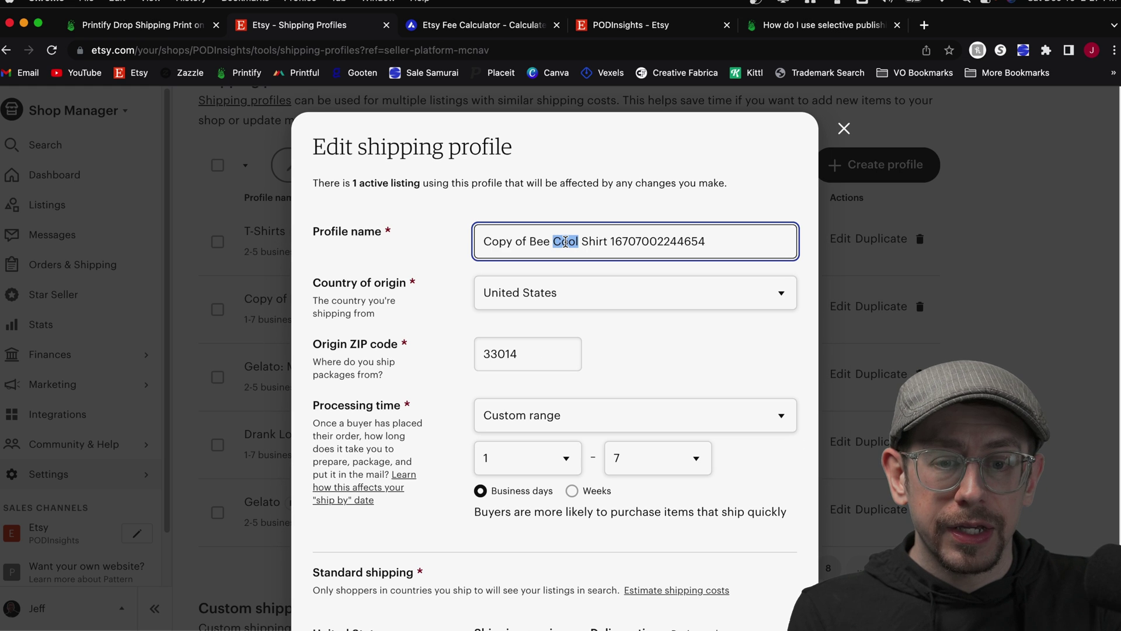
{"action": "type", "text": "T-S"}
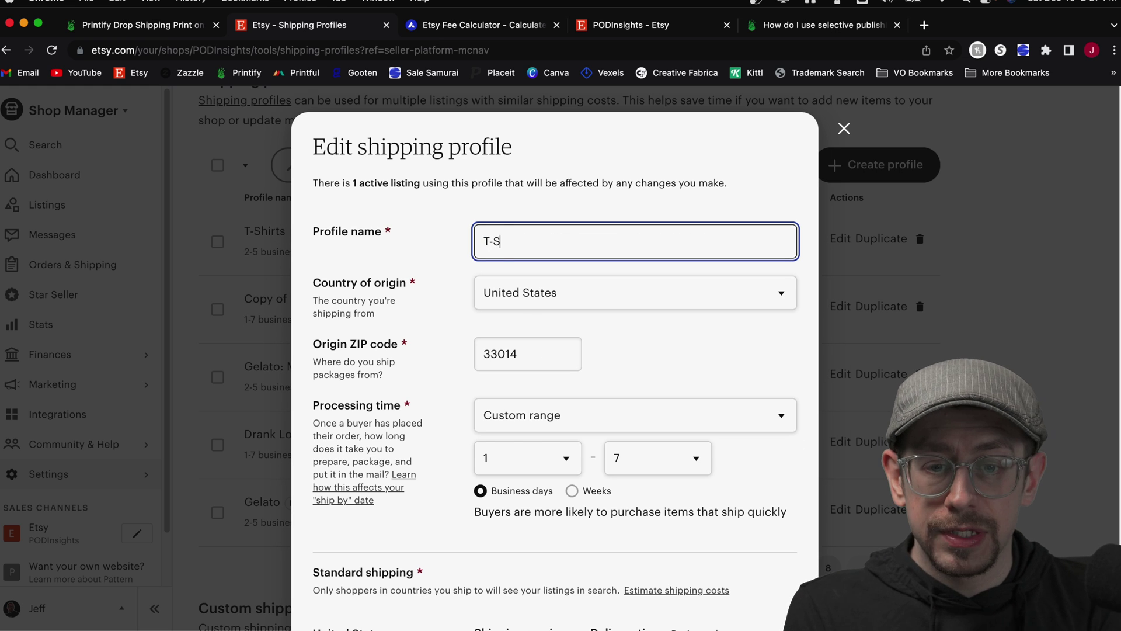
{"action": "type", "text": "hirts Profile"}
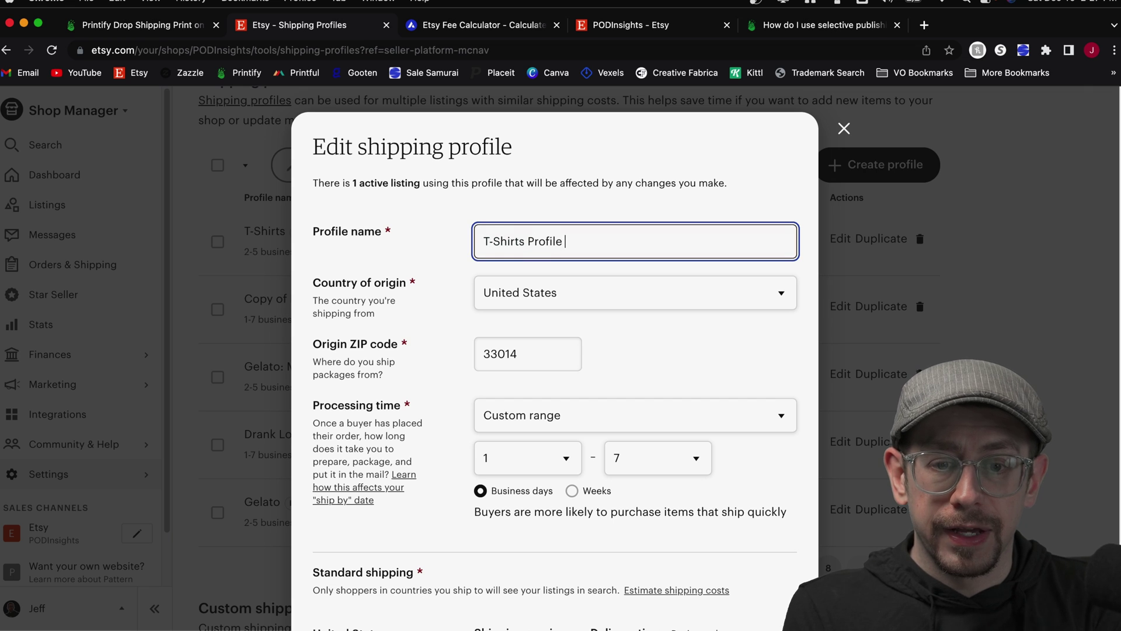
Review the profile's origin, processing time and standard shipping prices for the United States, Australia and Canada.
{"action": "scroll", "coordinate": [619, 248], "scroll_direction": "down", "scroll_amount": 2}
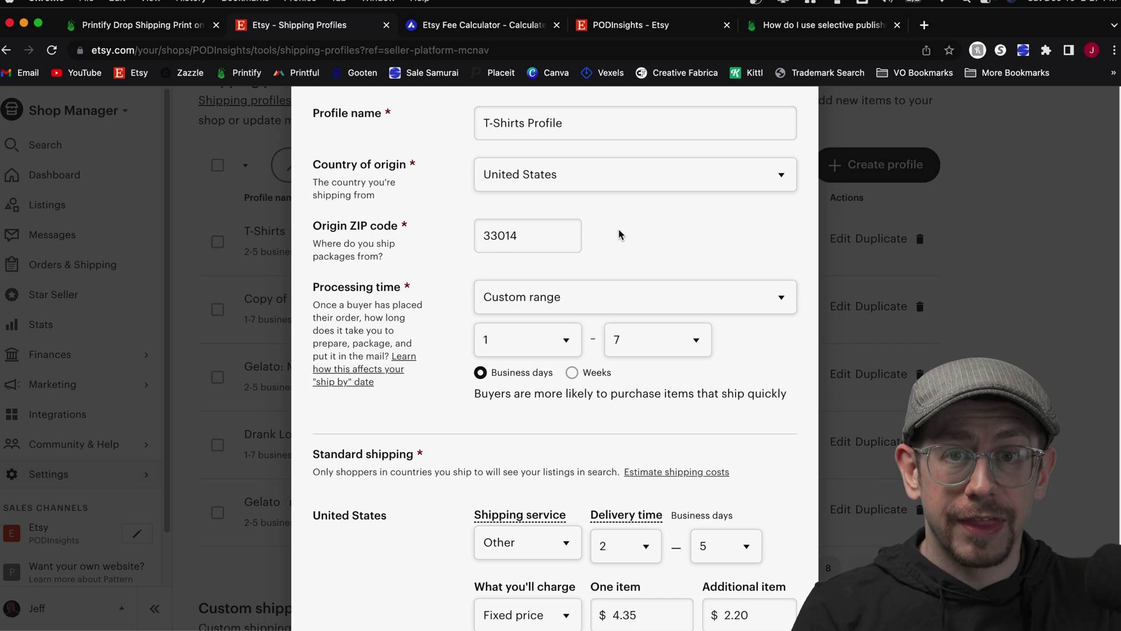
{"action": "scroll", "coordinate": [619, 234], "scroll_direction": "down", "scroll_amount": 2}
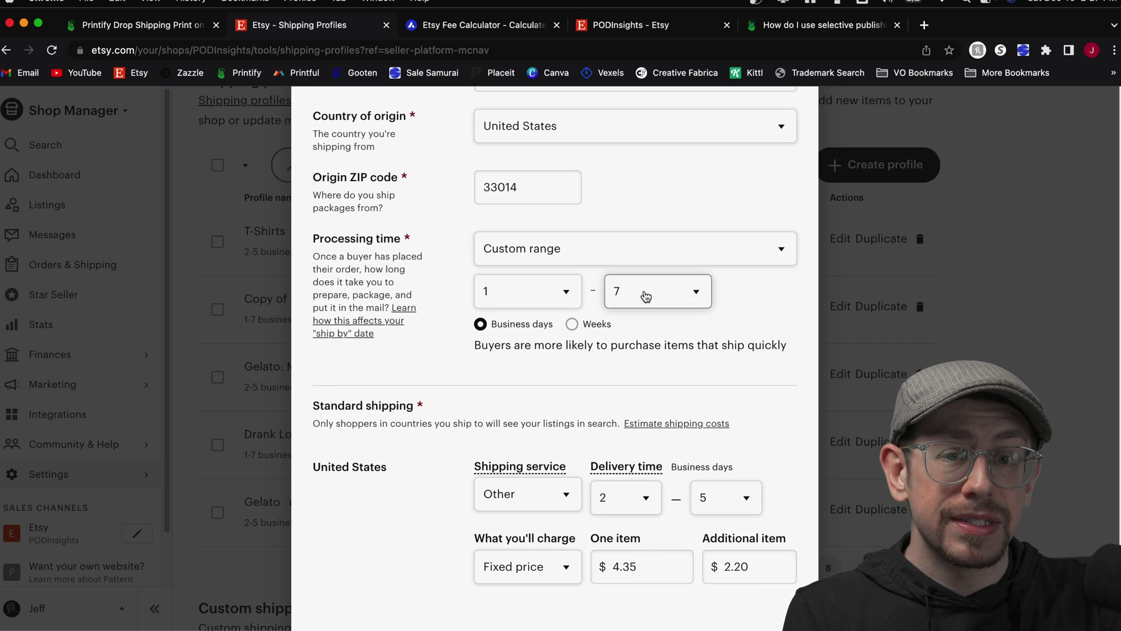
{"action": "scroll", "coordinate": [645, 296], "scroll_direction": "down", "scroll_amount": 3}
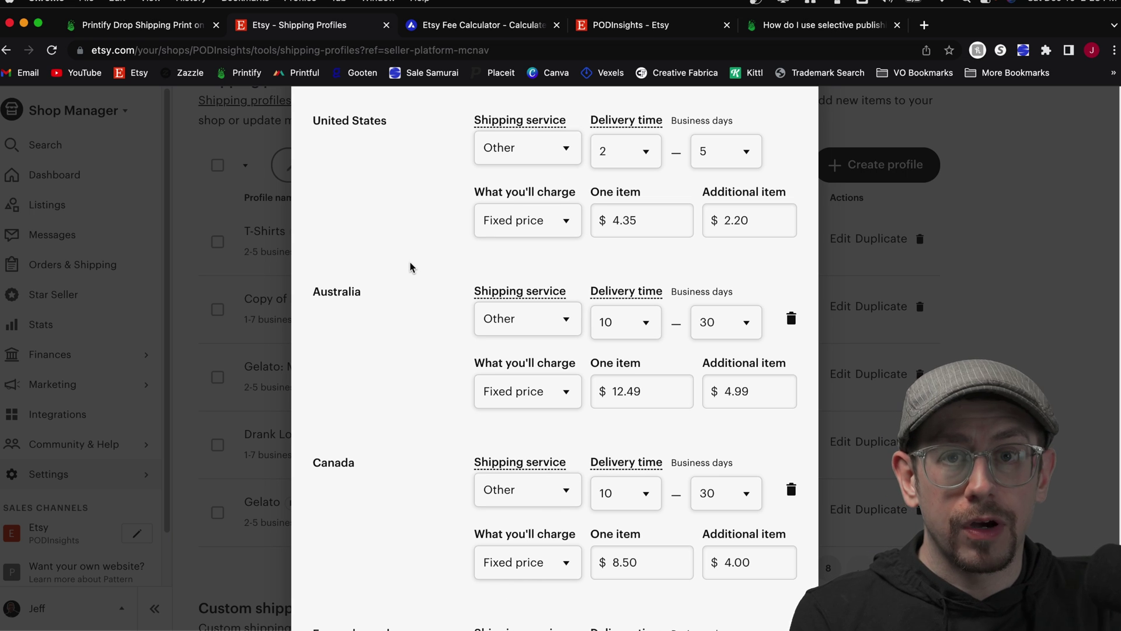
{"action": "scroll", "coordinate": [416, 267], "scroll_direction": "up", "scroll_amount": 1}
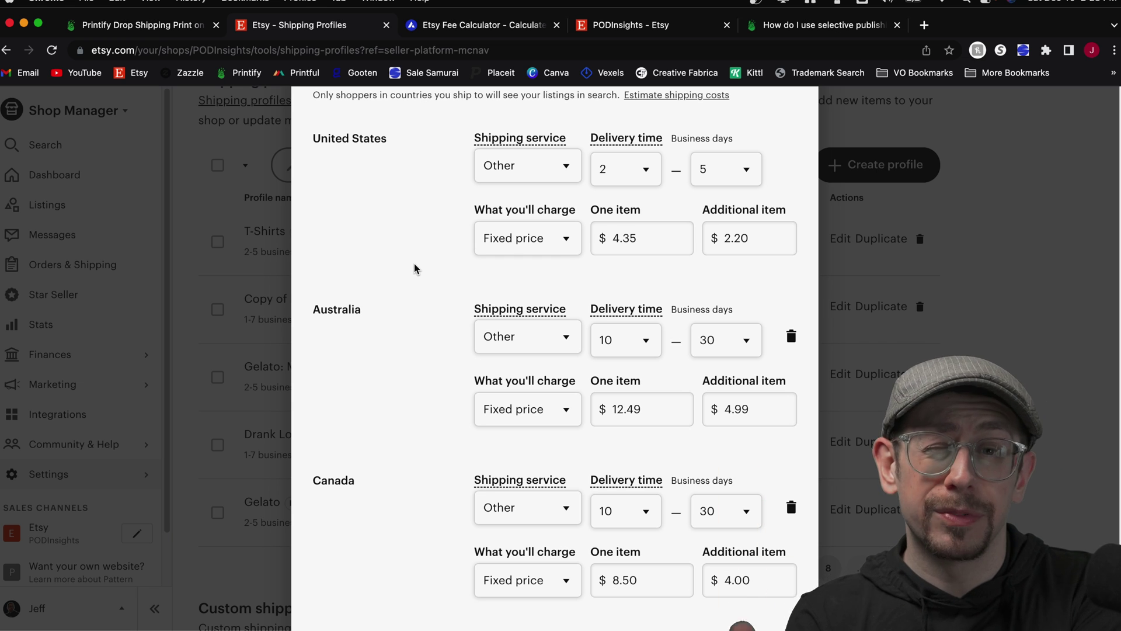
{"action": "scroll", "coordinate": [376, 387], "scroll_direction": "up", "scroll_amount": 3}
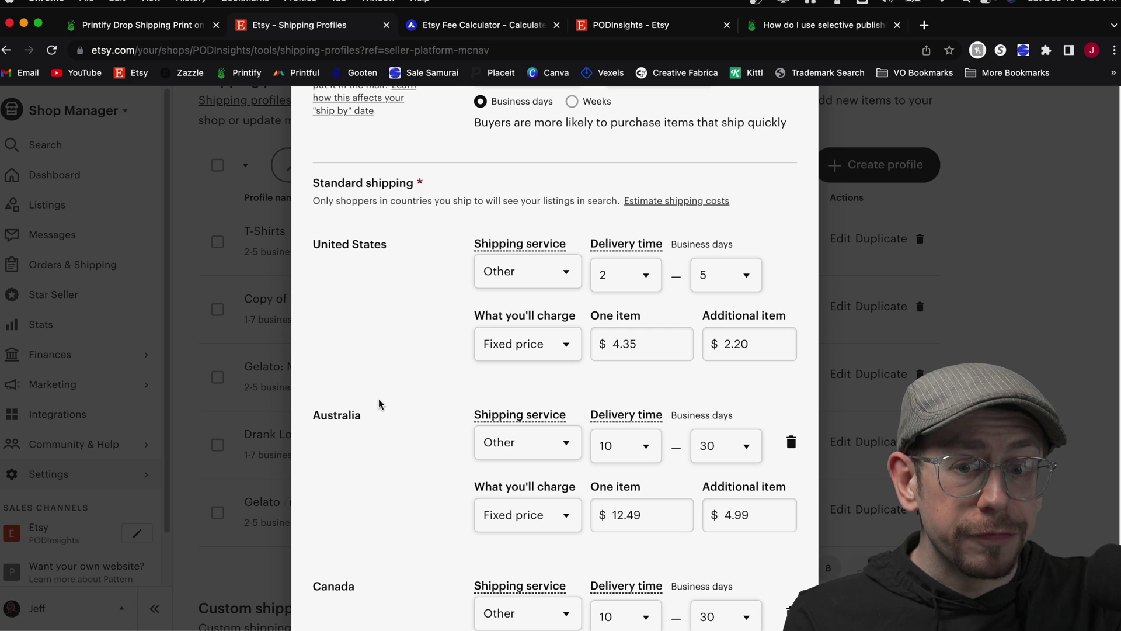
{"action": "scroll", "coordinate": [567, 354], "scroll_direction": "up", "scroll_amount": 1}
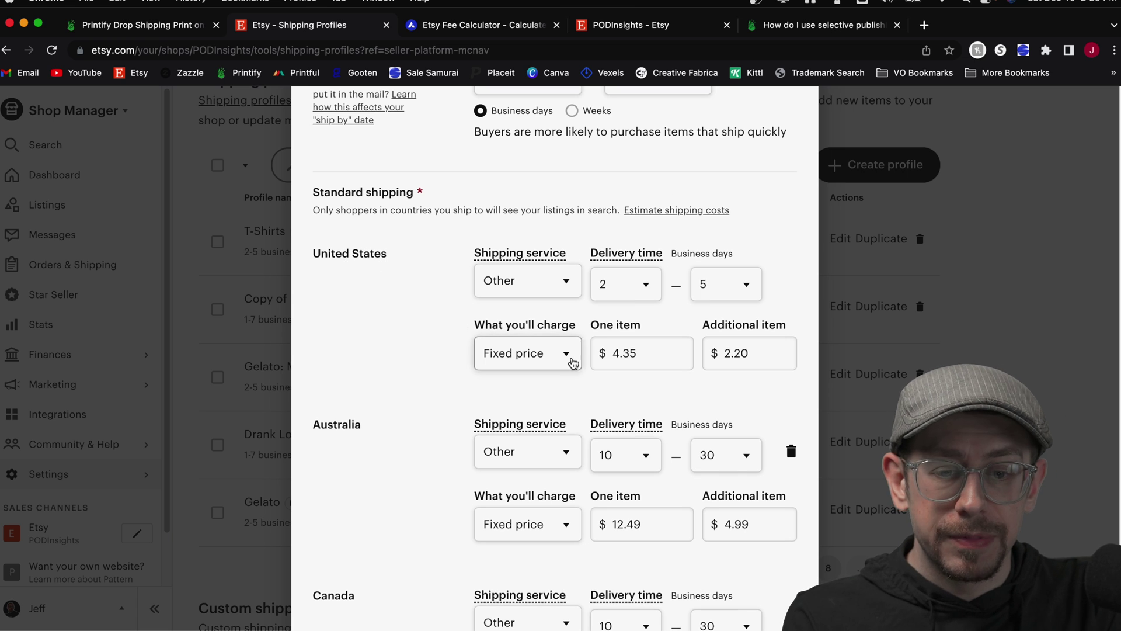
Try charging Free shipping for the United States in the T-Shirts Profile and close the profile without saving.
{"action": "left_click", "coordinate": [572, 362]}
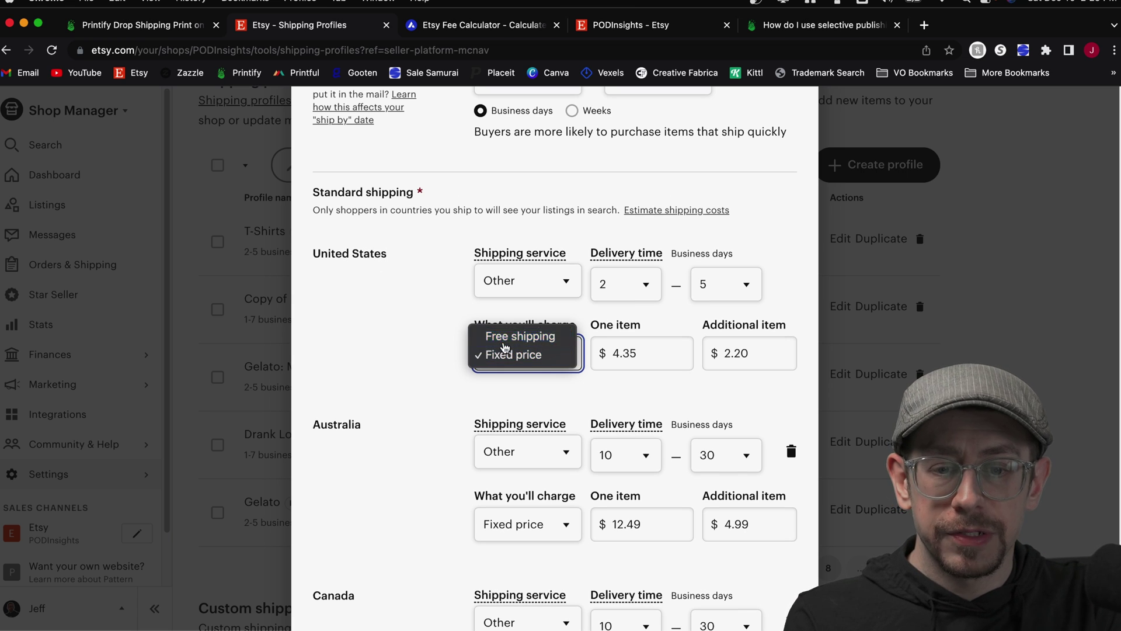
{"action": "left_click", "coordinate": [505, 340]}
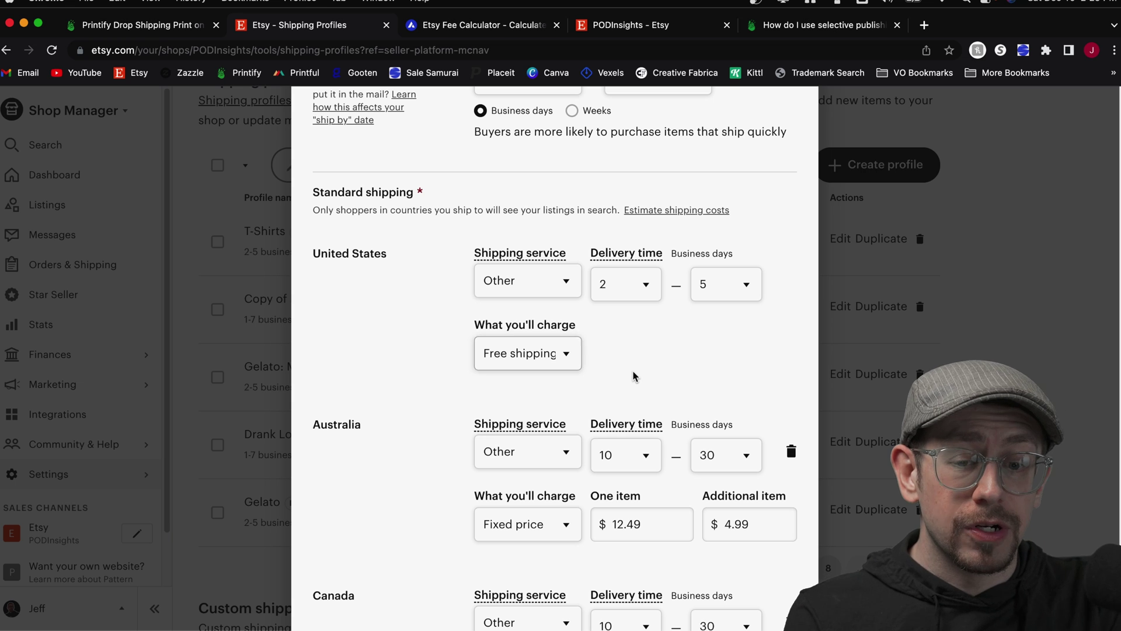
{"action": "scroll", "coordinate": [605, 376], "scroll_direction": "down", "scroll_amount": 2}
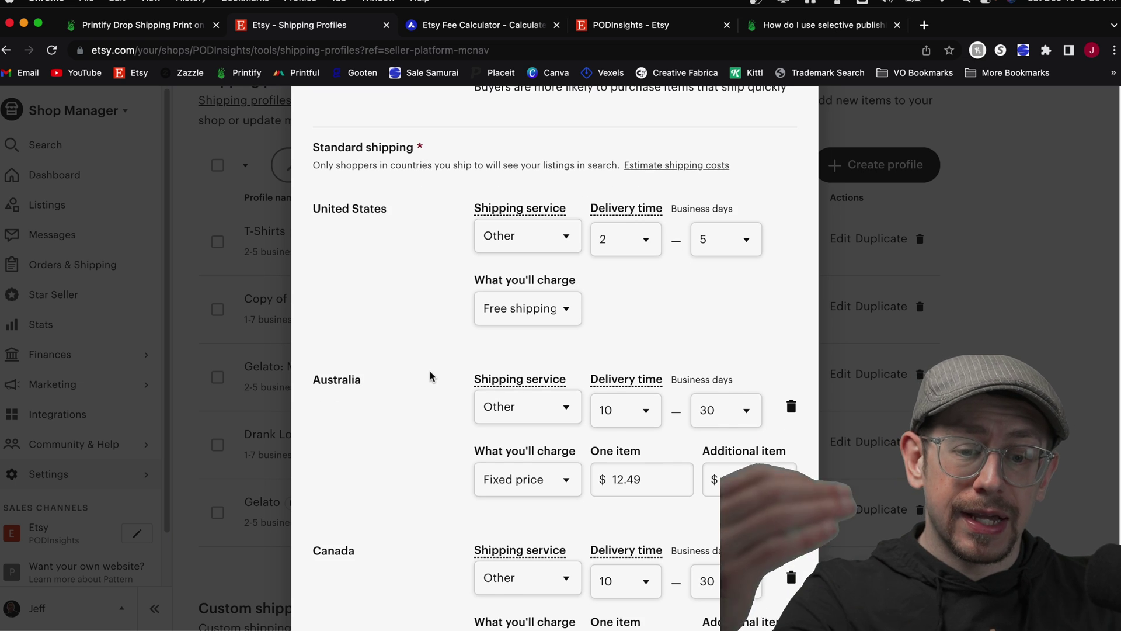
{"action": "scroll", "coordinate": [429, 376], "scroll_direction": "down", "scroll_amount": 5}
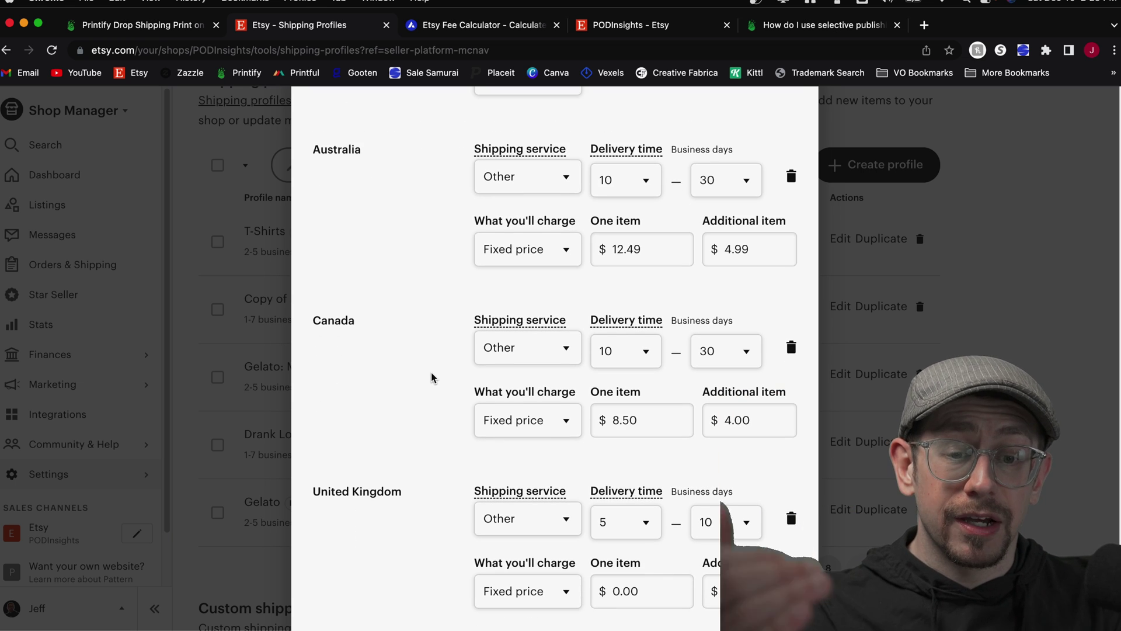
{"action": "scroll", "coordinate": [438, 378], "scroll_direction": "down", "scroll_amount": 1}
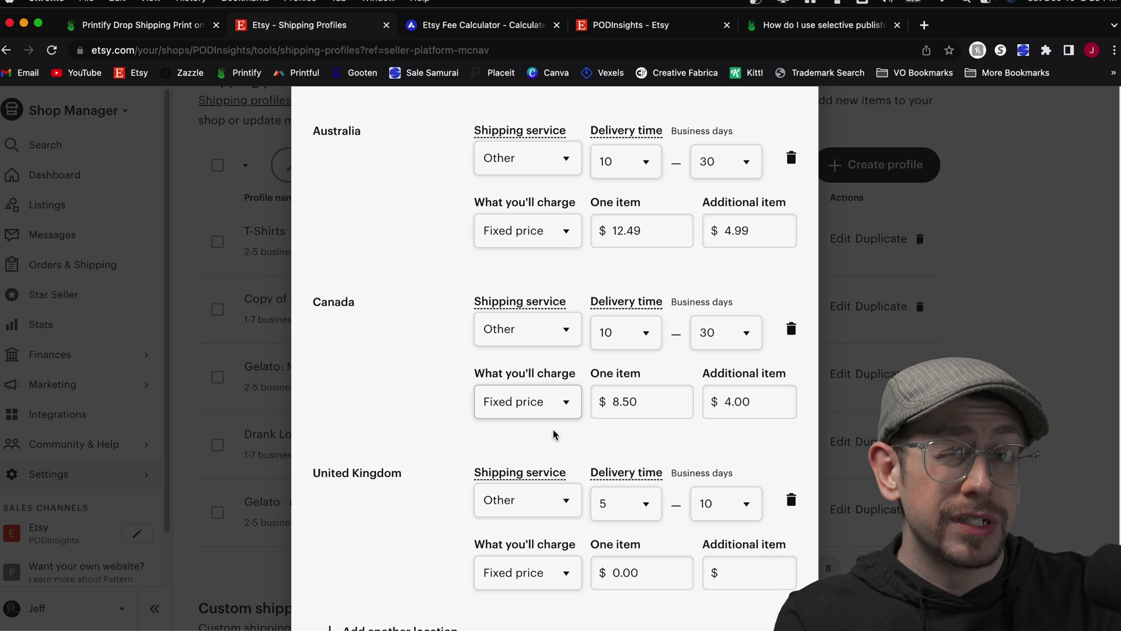
{"action": "scroll", "coordinate": [570, 432], "scroll_direction": "up", "scroll_amount": 1}
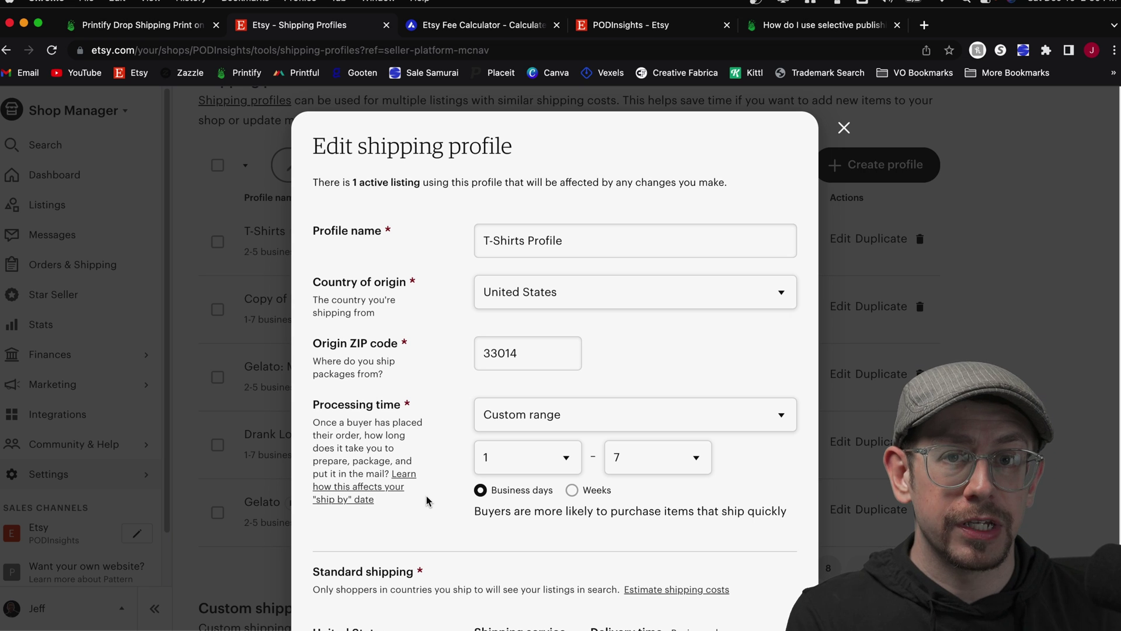
{"action": "left_click", "coordinate": [1064, 253]}
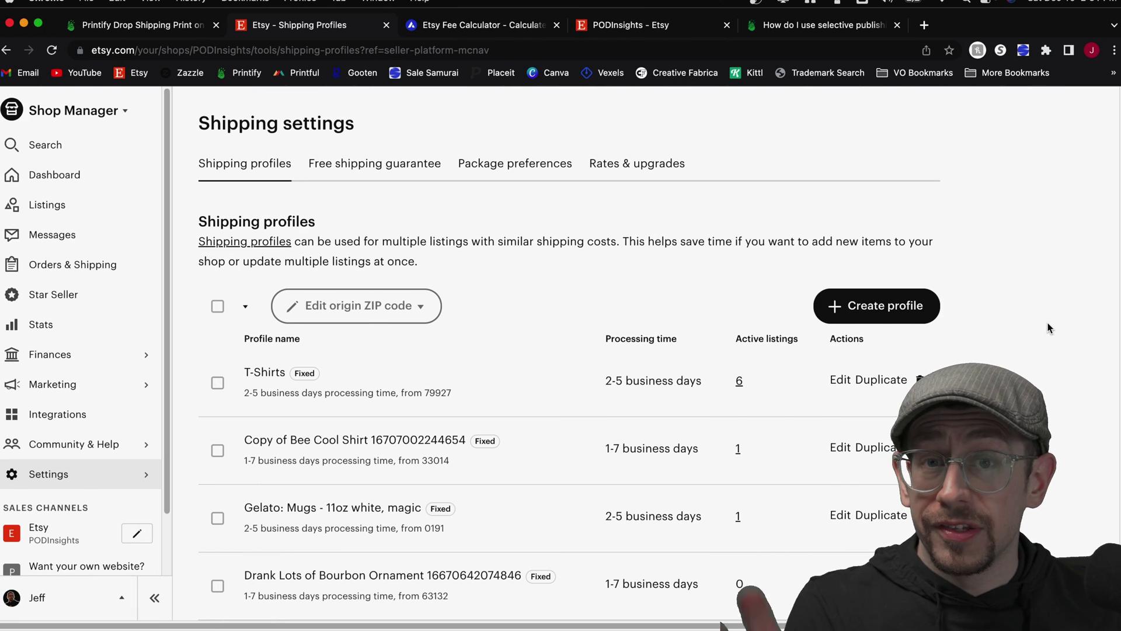
Start creating a new shipping profile and review its calculated-price, processing time, destination and shipping service fields.
{"action": "scroll", "coordinate": [1045, 320], "scroll_direction": "down", "scroll_amount": 3}
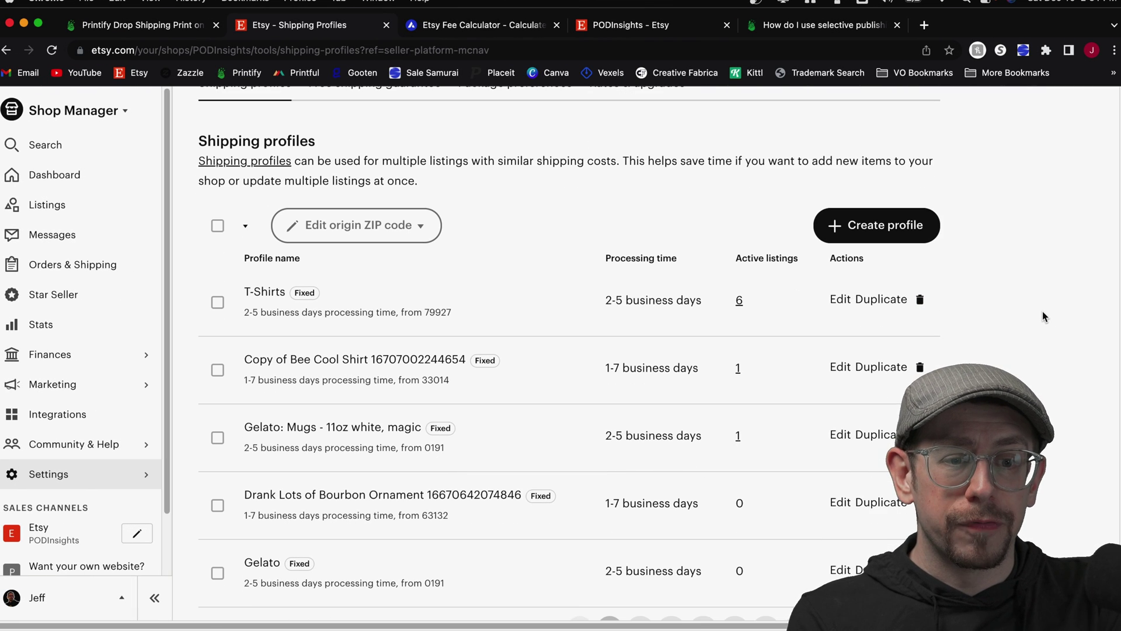
{"action": "left_click", "coordinate": [898, 233]}
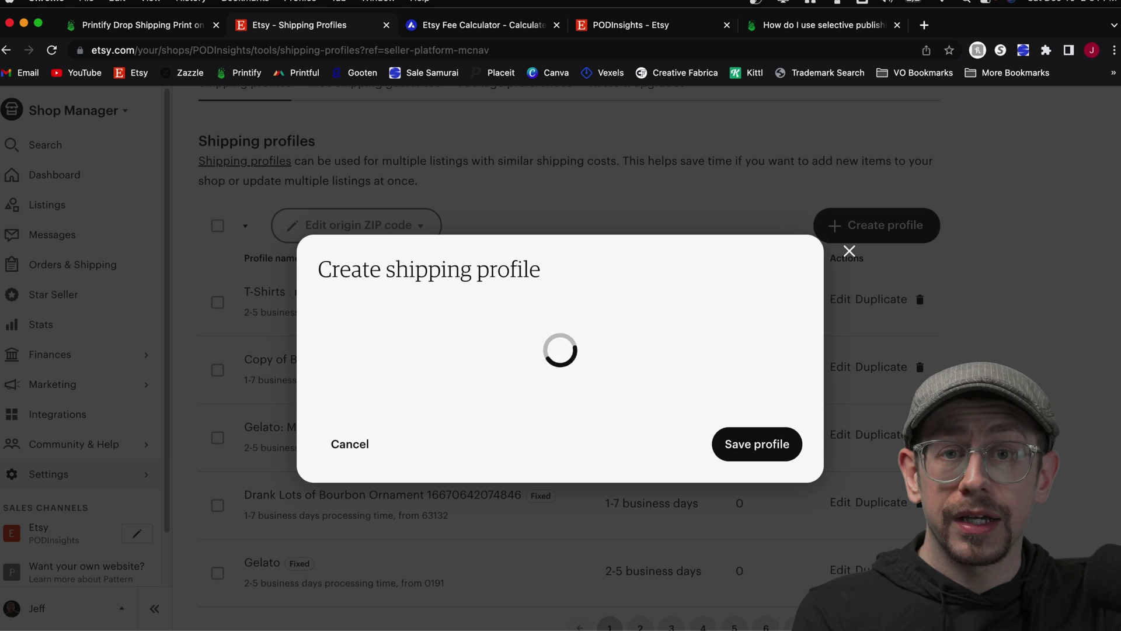
{"action": "scroll", "coordinate": [640, 271], "scroll_direction": "down", "scroll_amount": 1}
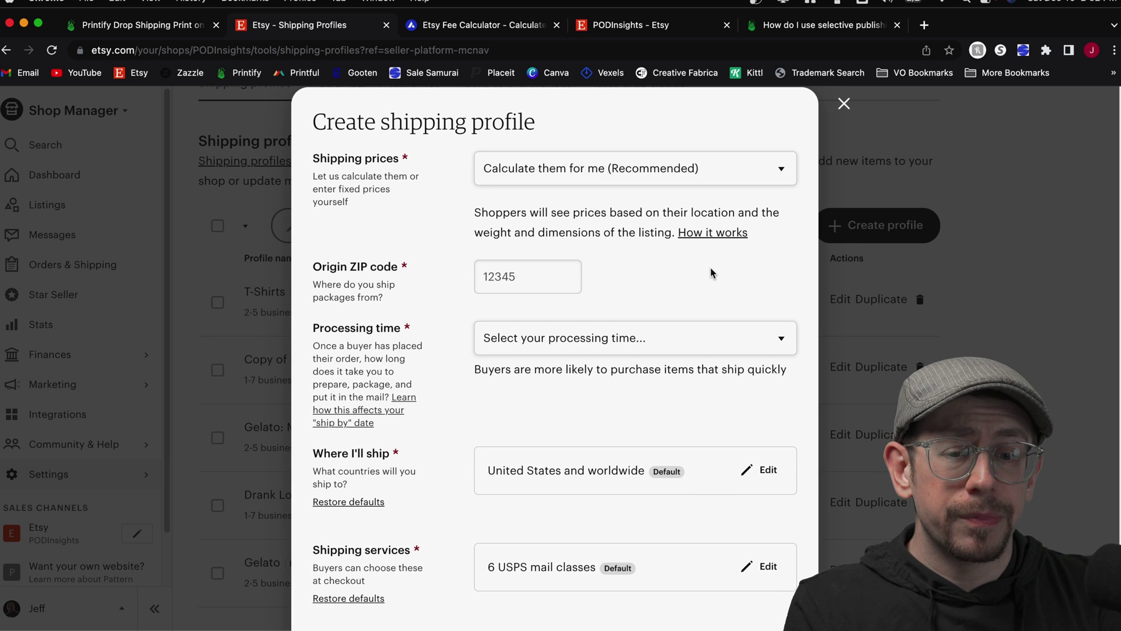
{"action": "scroll", "coordinate": [712, 273], "scroll_direction": "down", "scroll_amount": 4}
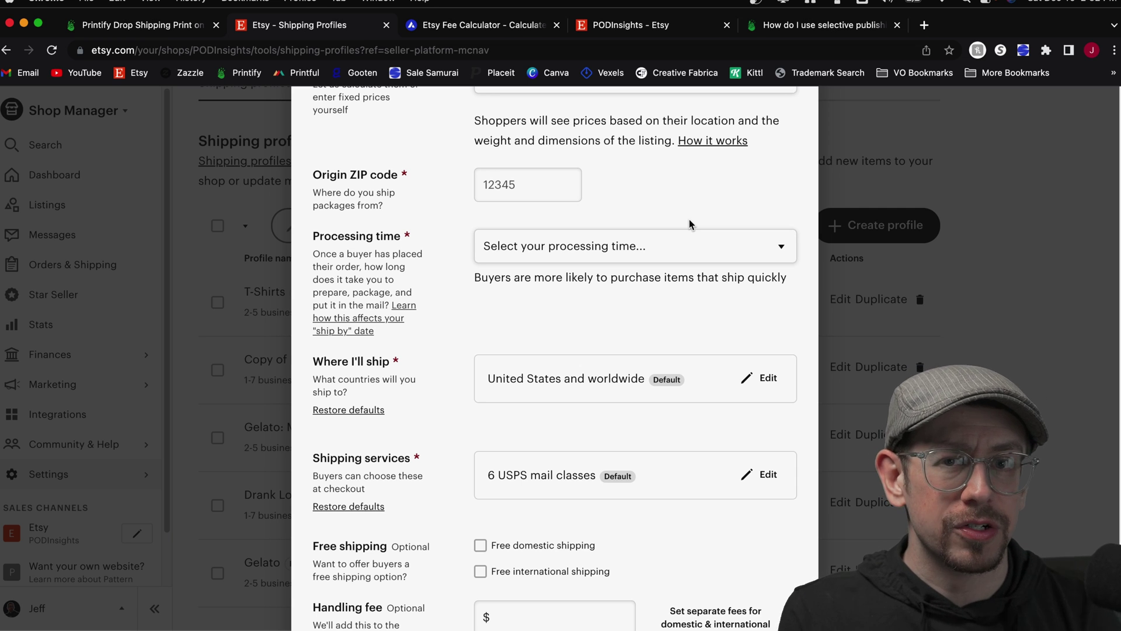
{"action": "scroll", "coordinate": [689, 224], "scroll_direction": "up", "scroll_amount": 2}
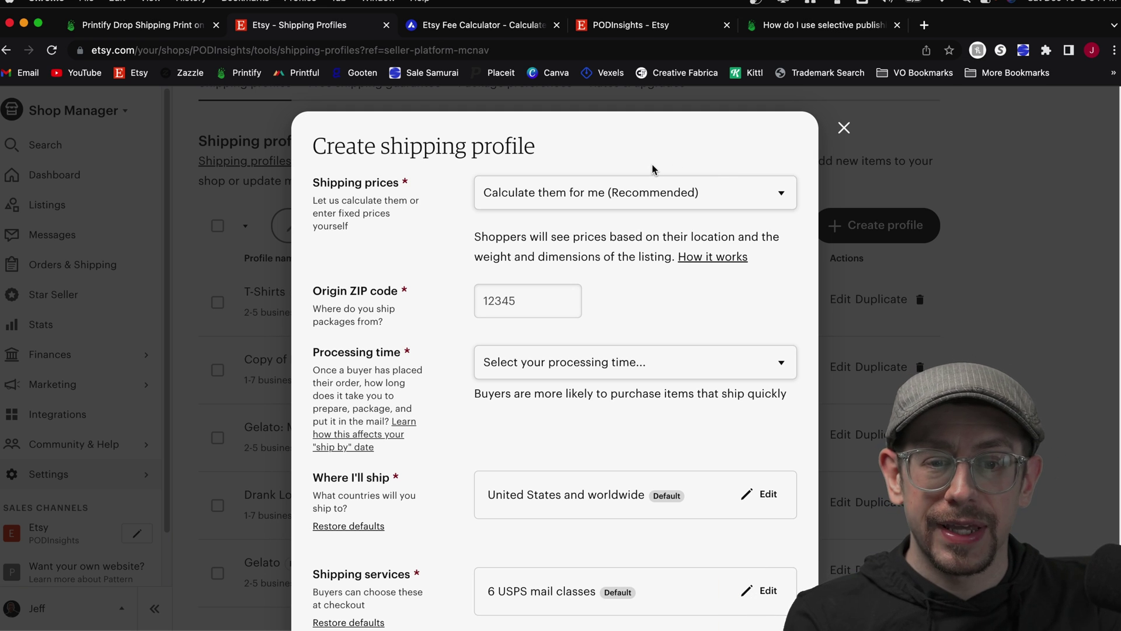
Set the new profile's shipping prices to "I'll enter fixed prices manually".
{"action": "scroll", "coordinate": [654, 171], "scroll_direction": "down", "scroll_amount": 1}
{"action": "left_click", "coordinate": [556, 187]}
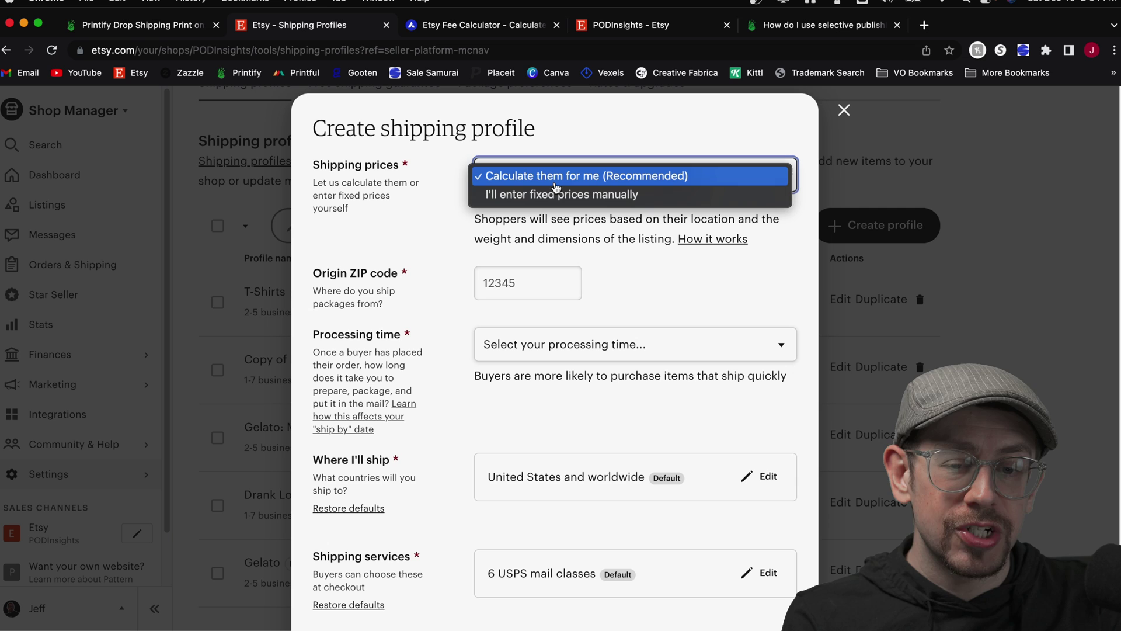
{"action": "left_click", "coordinate": [584, 194]}
{"action": "scroll", "coordinate": [628, 327], "scroll_direction": "down", "scroll_amount": 2}
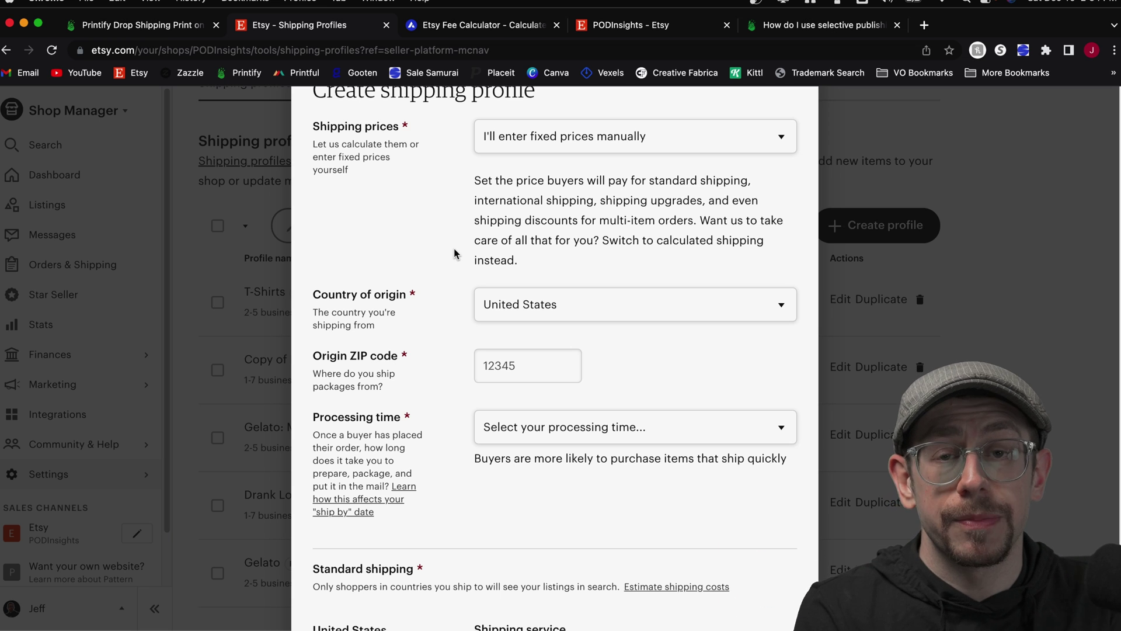
{"action": "scroll", "coordinate": [454, 252], "scroll_direction": "up", "scroll_amount": 2}
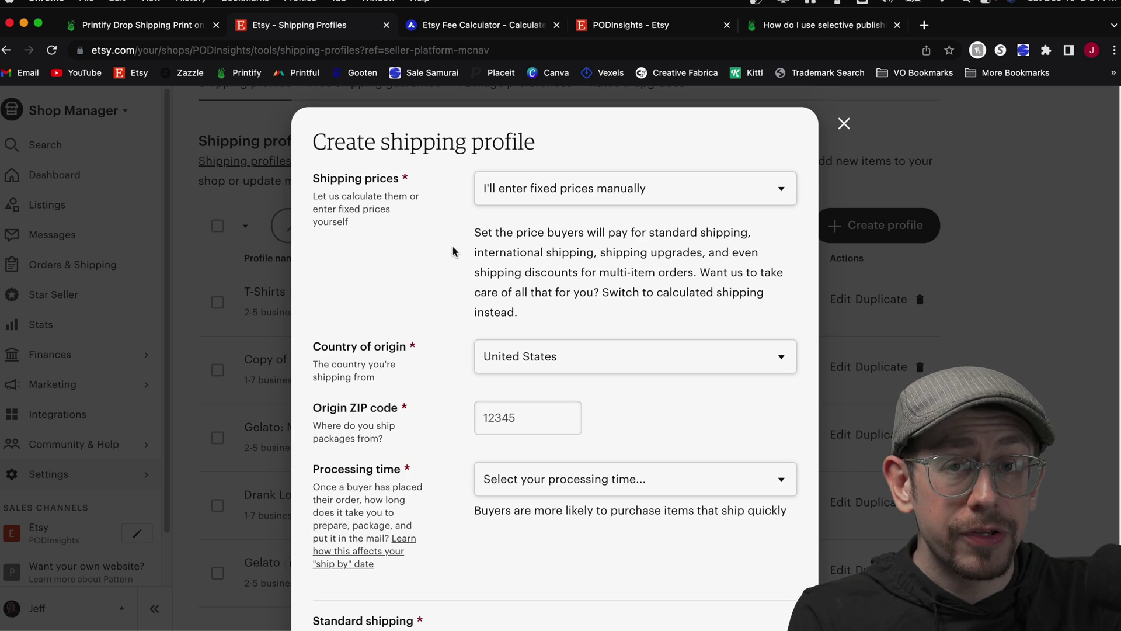
Review the new profile's origin, processing time and standard shipping fields and close it without saving.
{"action": "scroll", "coordinate": [454, 252], "scroll_direction": "down", "scroll_amount": 3}
{"action": "scroll", "coordinate": [454, 253], "scroll_direction": "down", "scroll_amount": 3}
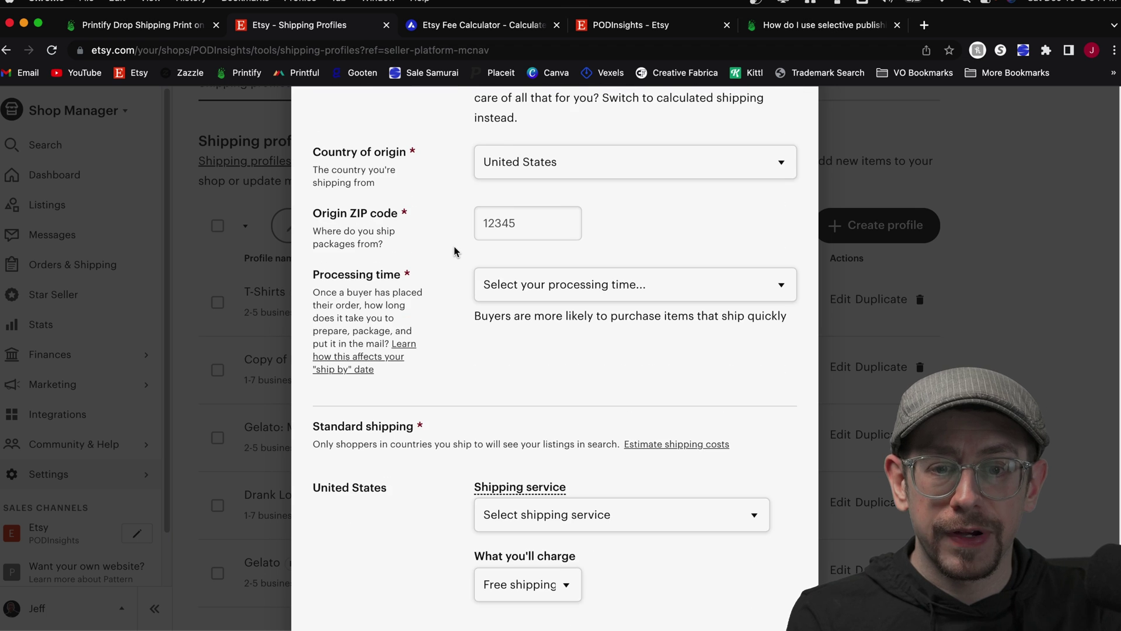
{"action": "left_click", "coordinate": [562, 175]}
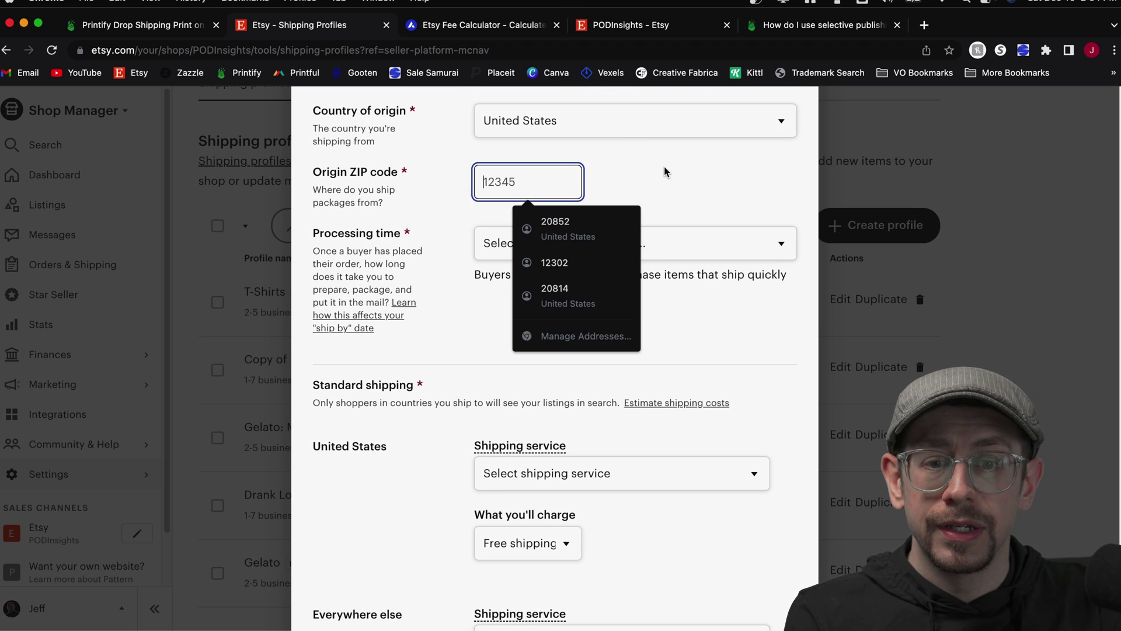
{"action": "left_click", "coordinate": [663, 166]}
{"action": "scroll", "coordinate": [664, 166], "scroll_direction": "down", "scroll_amount": 1}
{"action": "scroll", "coordinate": [606, 210], "scroll_direction": "down", "scroll_amount": 4}
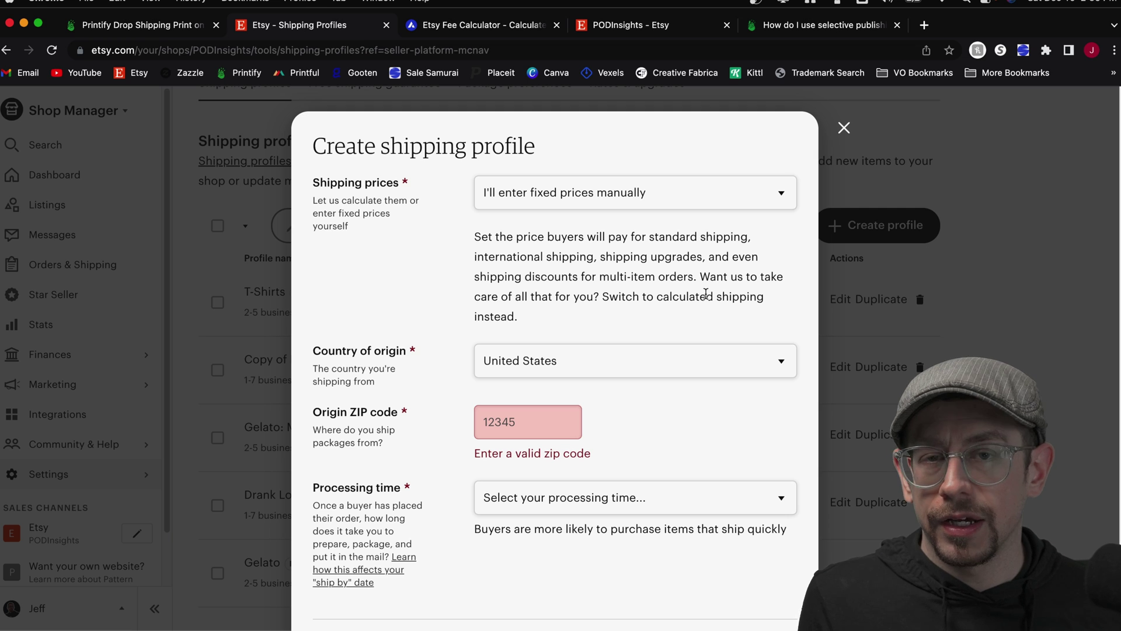
{"action": "scroll", "coordinate": [705, 294], "scroll_direction": "down", "scroll_amount": 1}
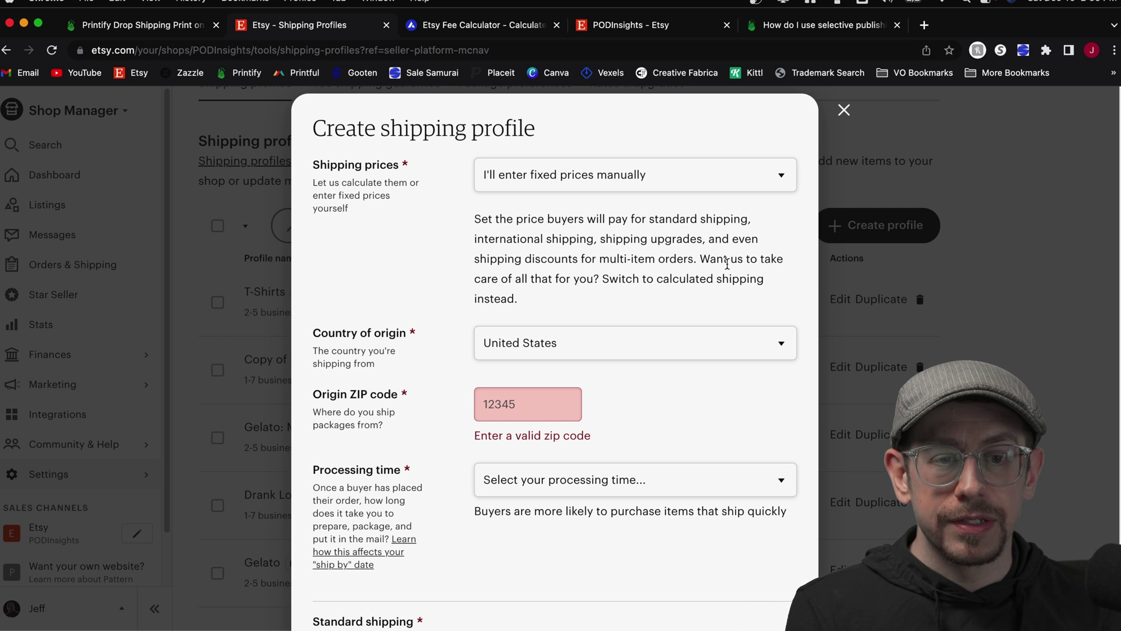
{"action": "left_click", "coordinate": [844, 110]}
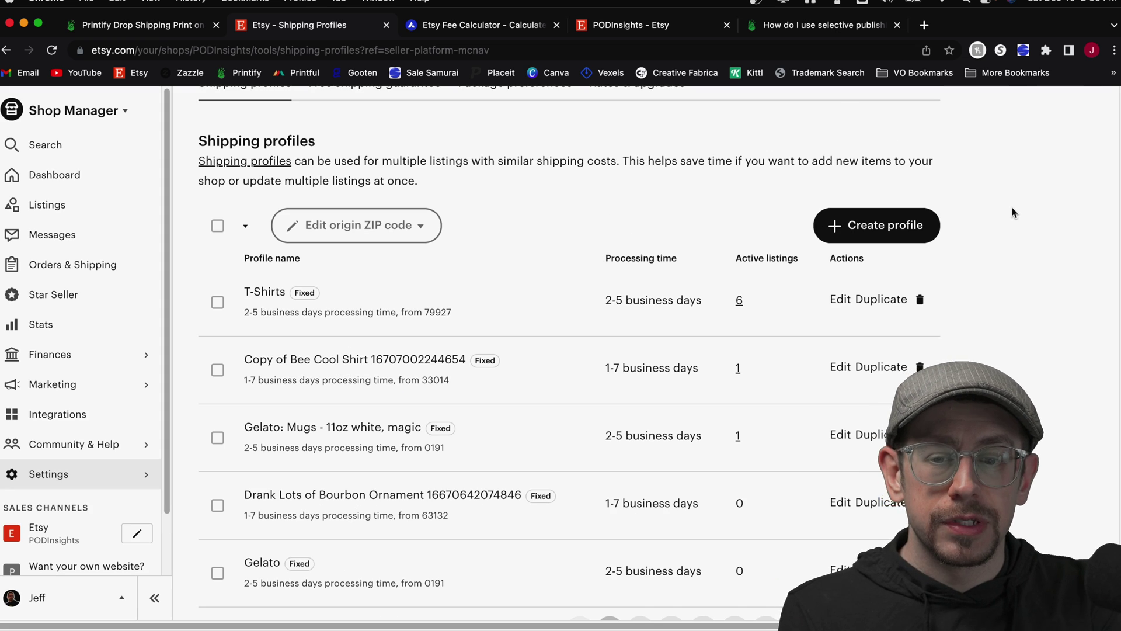
Open the existing T-Shirts shipping profile for editing and check its origin and processing time.
{"action": "scroll", "coordinate": [1013, 212], "scroll_direction": "down", "scroll_amount": 2}
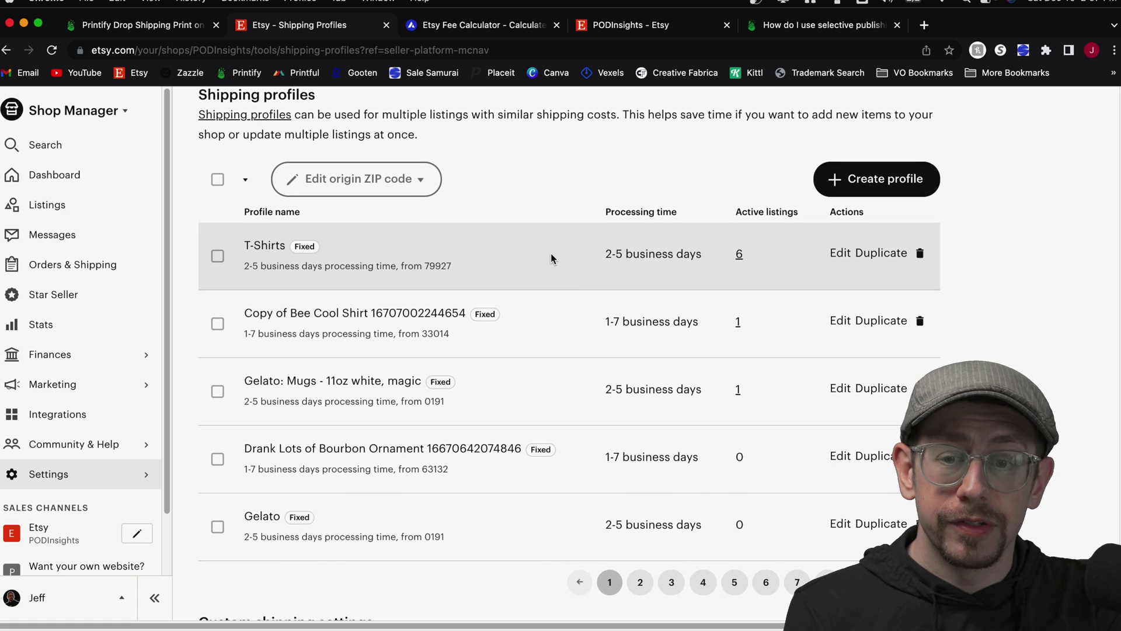
{"action": "scroll", "coordinate": [290, 250], "scroll_direction": "down", "scroll_amount": 1}
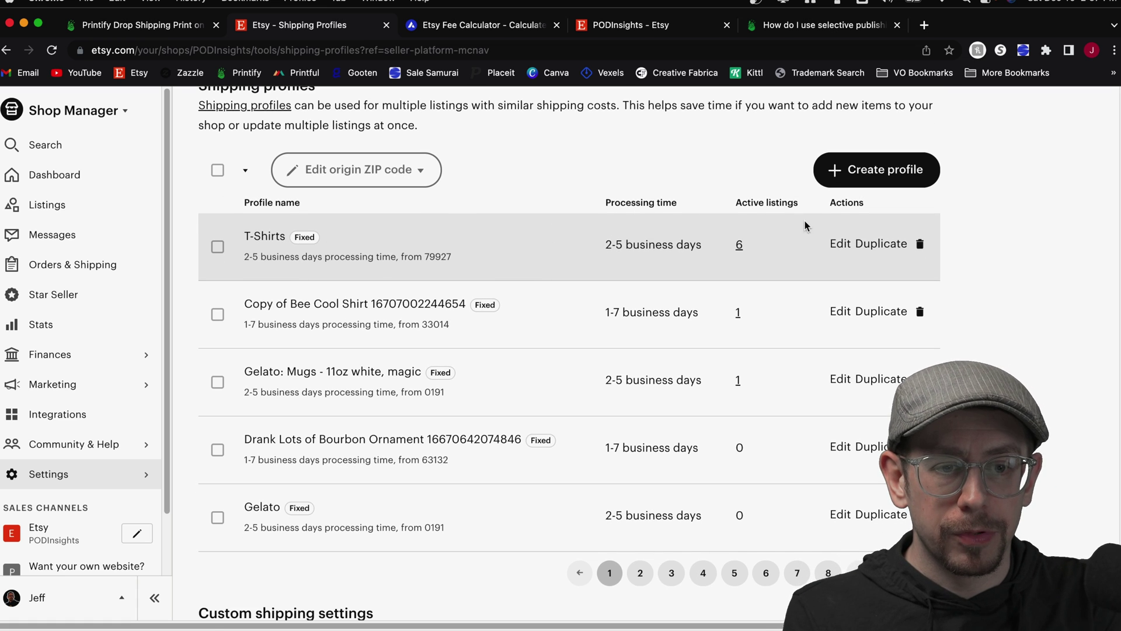
{"action": "left_click", "coordinate": [836, 244]}
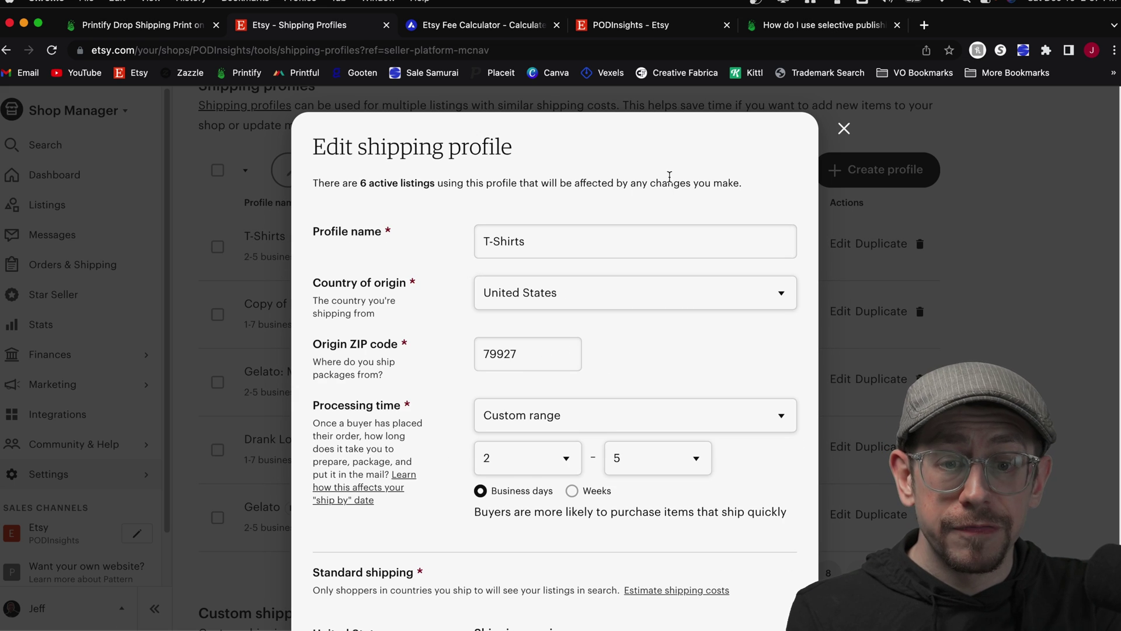
{"action": "scroll", "coordinate": [648, 327], "scroll_direction": "down", "scroll_amount": 1}
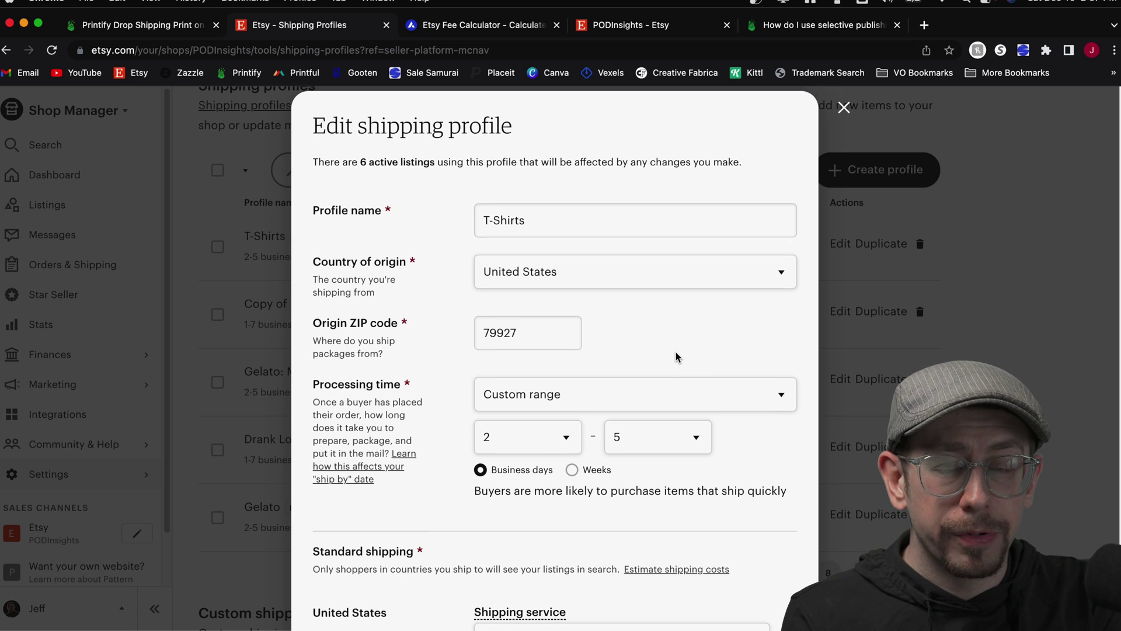
{"action": "scroll", "coordinate": [675, 356], "scroll_direction": "down", "scroll_amount": 1}
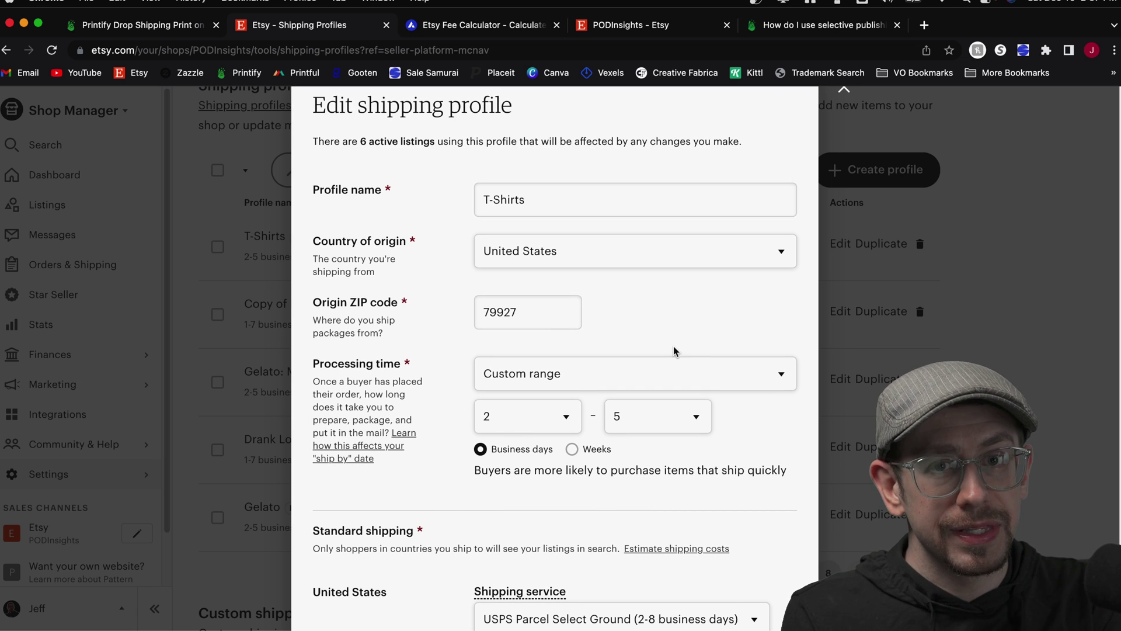
{"action": "scroll", "coordinate": [680, 318], "scroll_direction": "down", "scroll_amount": 1}
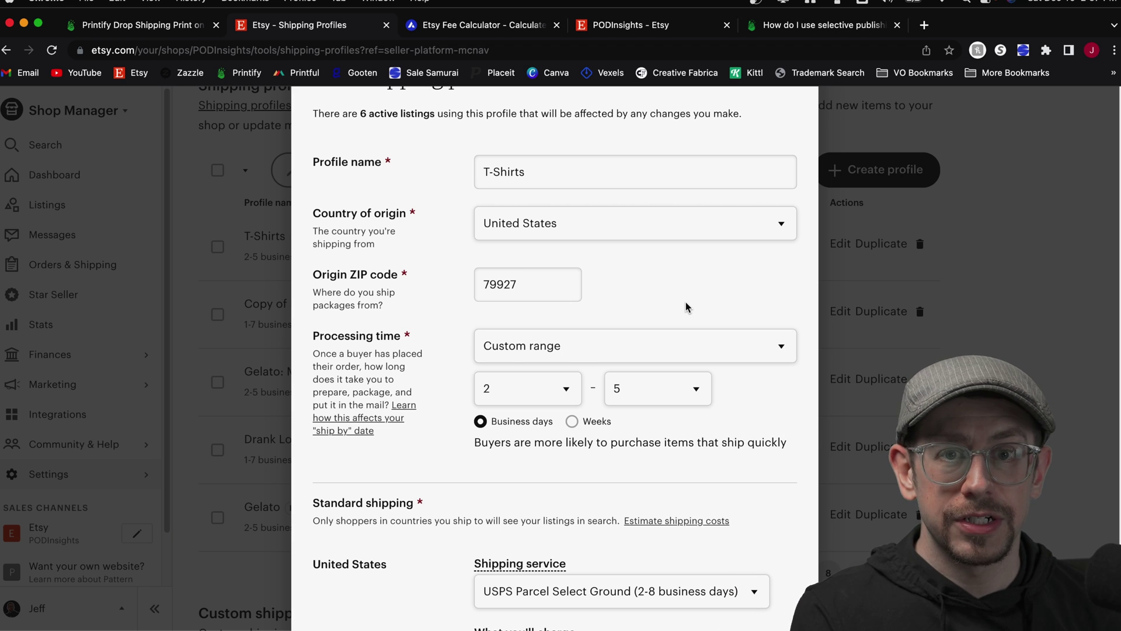
Review the T-Shirts profile's standard shipping for the United States, Canada and United Kingdom, and close the profile without changes.
{"action": "scroll", "coordinate": [686, 306], "scroll_direction": "down", "scroll_amount": 6}
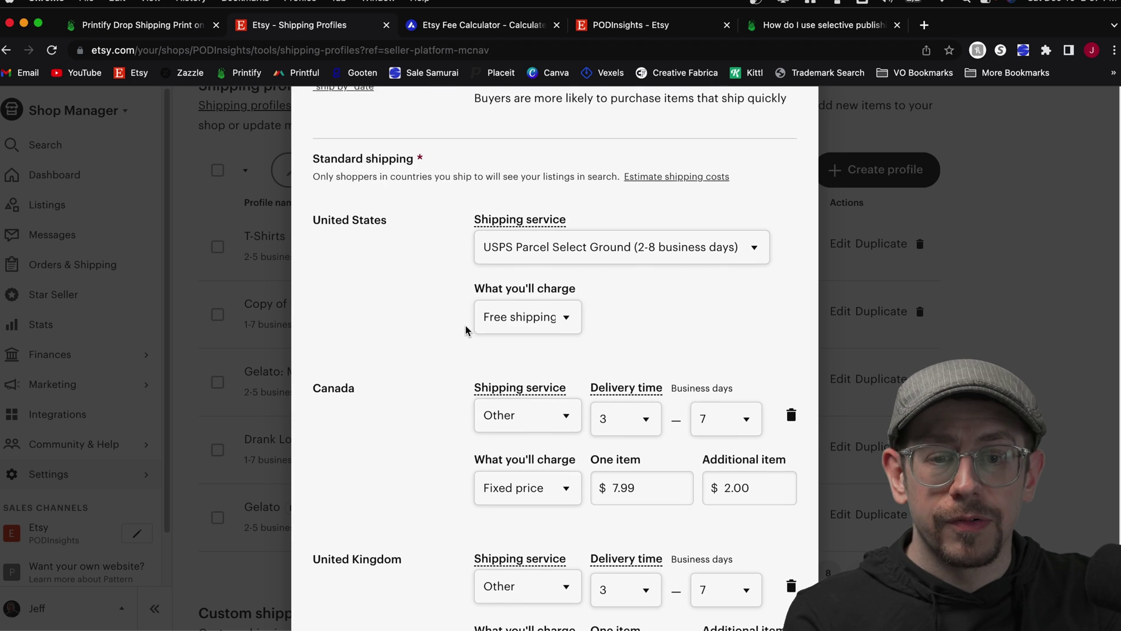
{"action": "scroll", "coordinate": [465, 328], "scroll_direction": "down", "scroll_amount": 1}
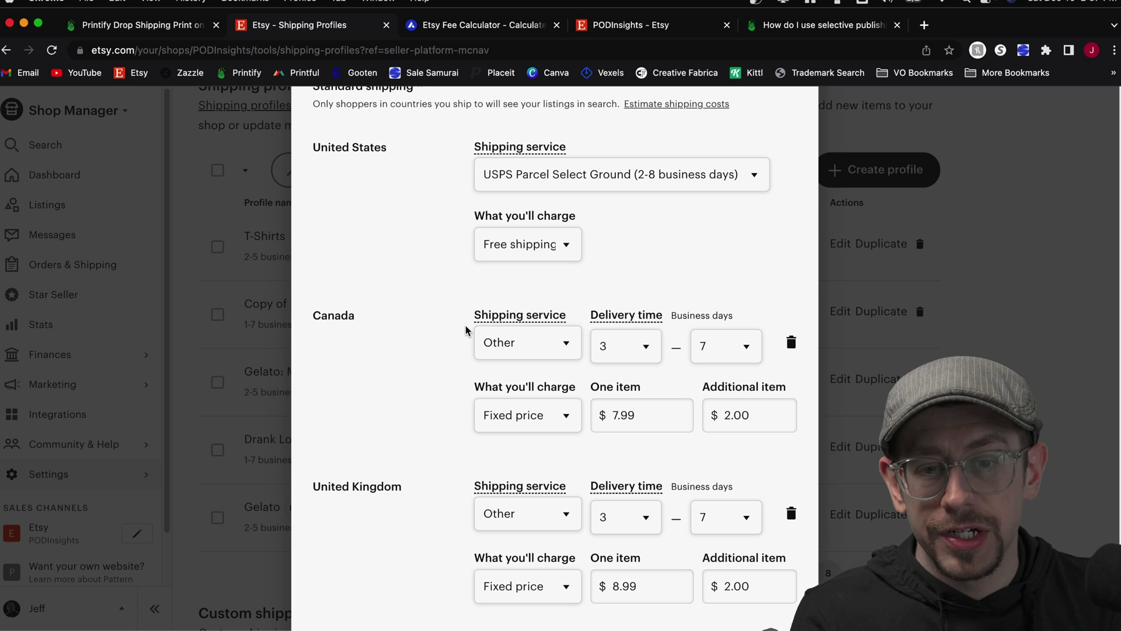
{"action": "scroll", "coordinate": [465, 327], "scroll_direction": "down", "scroll_amount": 3}
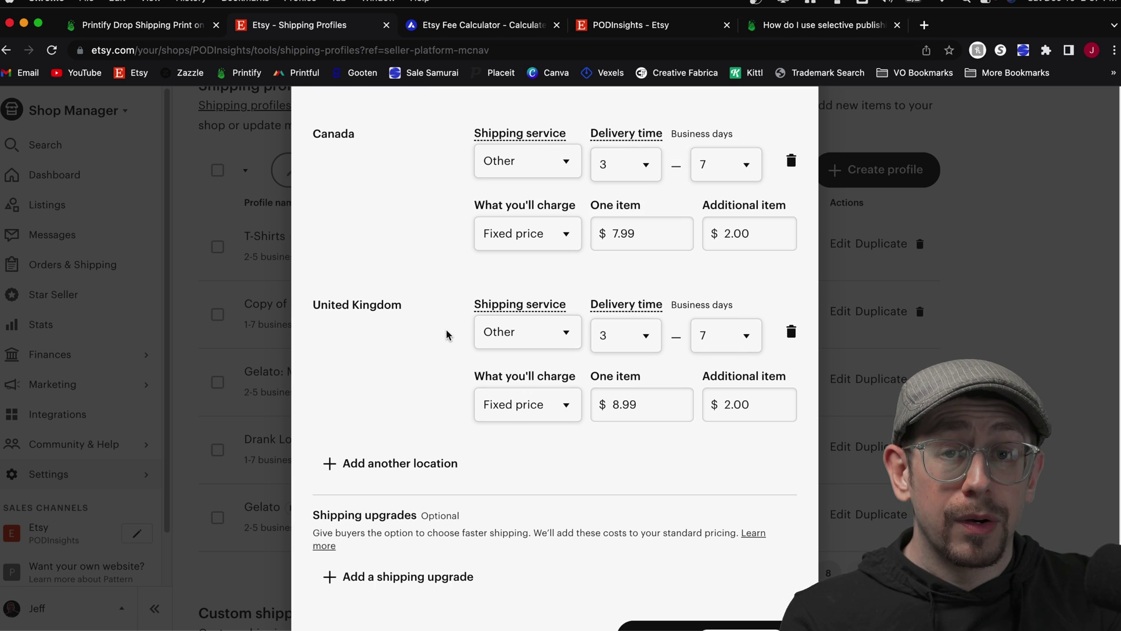
{"action": "scroll", "coordinate": [447, 352], "scroll_direction": "down", "scroll_amount": 1}
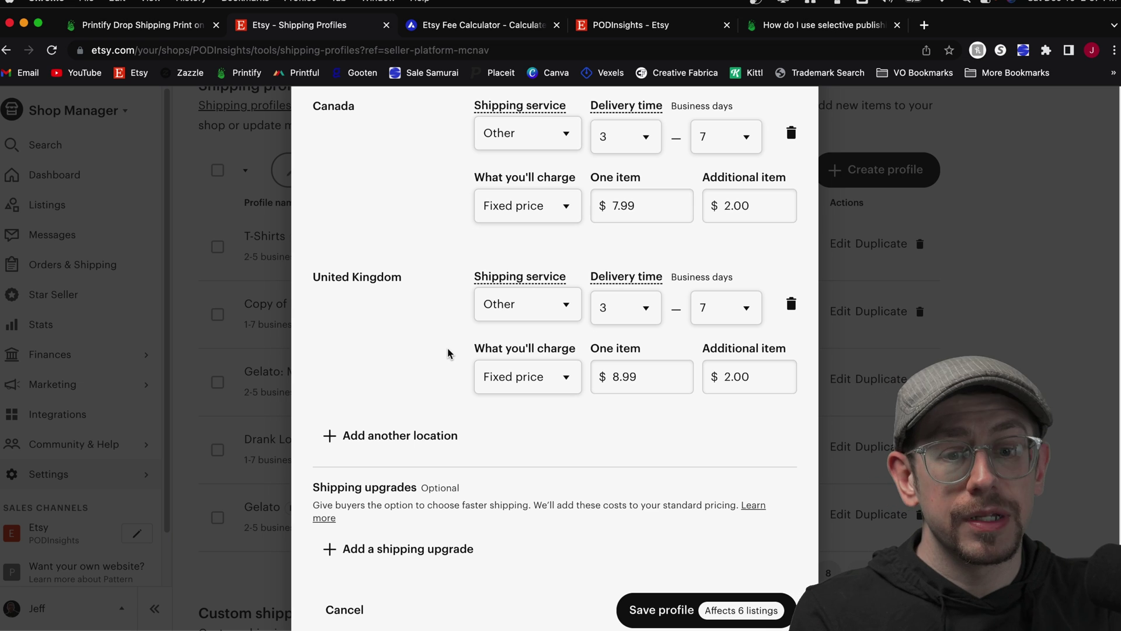
{"action": "scroll", "coordinate": [526, 321], "scroll_direction": "down", "scroll_amount": 1}
{"action": "scroll", "coordinate": [536, 327], "scroll_direction": "down", "scroll_amount": 1}
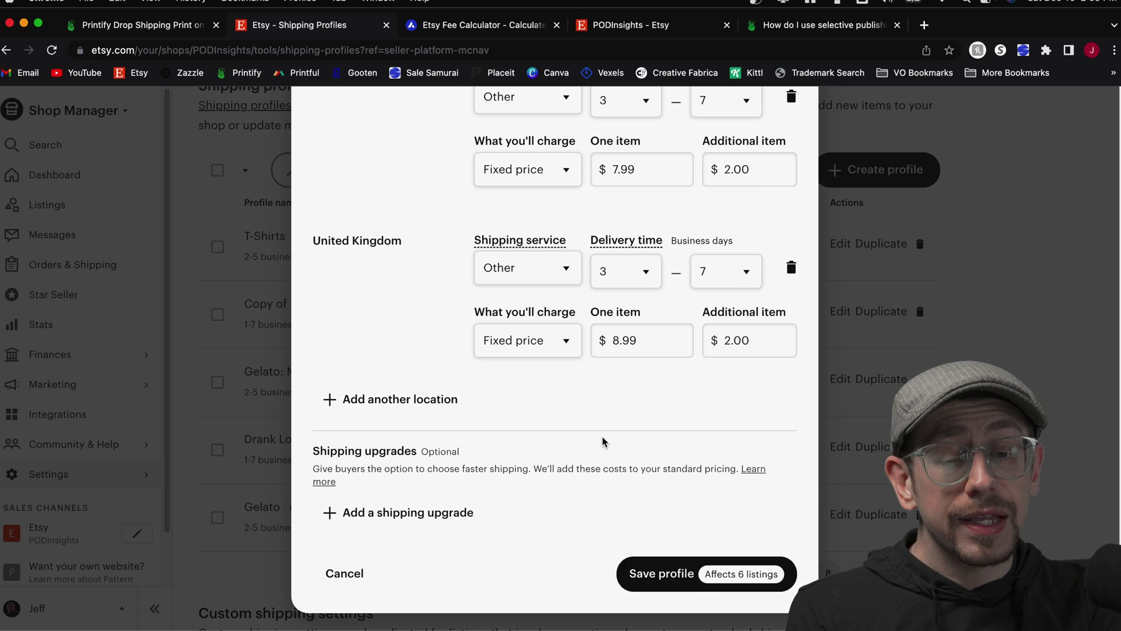
{"action": "scroll", "coordinate": [602, 442], "scroll_direction": "up", "scroll_amount": 1}
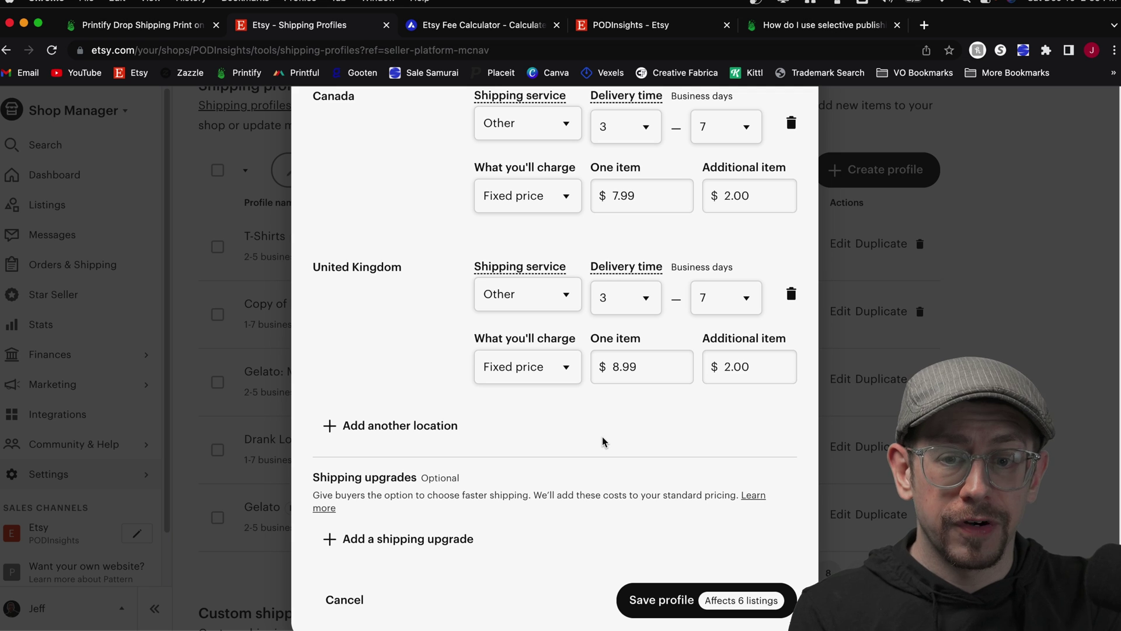
{"action": "scroll", "coordinate": [602, 439], "scroll_direction": "up", "scroll_amount": 10}
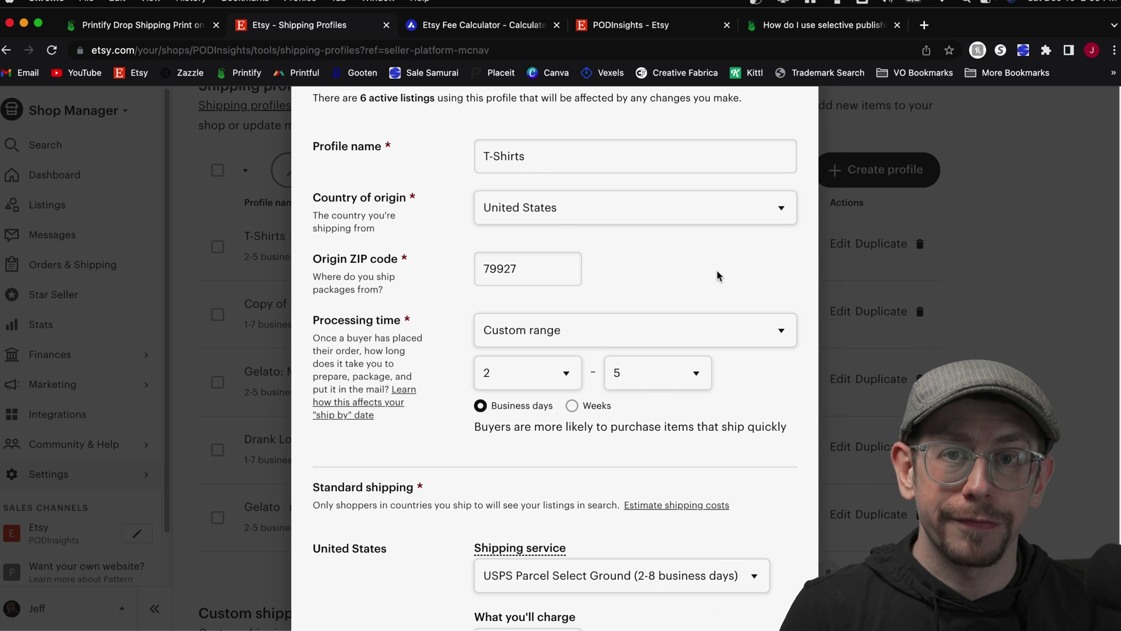
{"action": "left_click", "coordinate": [1030, 212]}
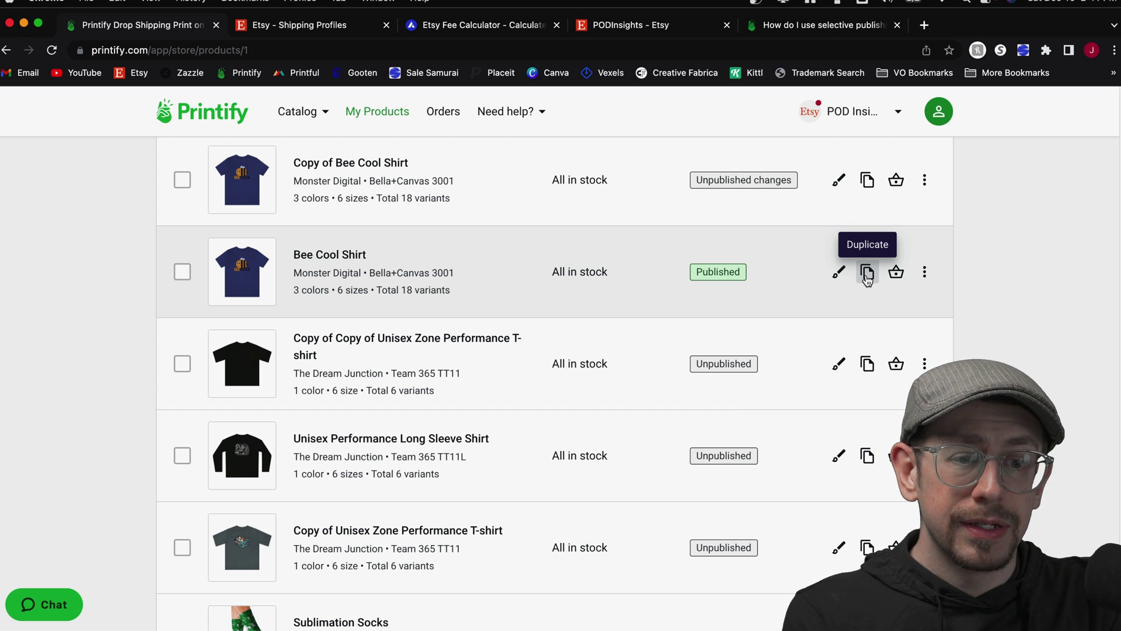
Replace the print provider of the "Copy of Bee Cool Shirt" product with Print Clever in the United Kingdom.
{"action": "scroll", "coordinate": [408, 270], "scroll_direction": "up", "scroll_amount": 1}
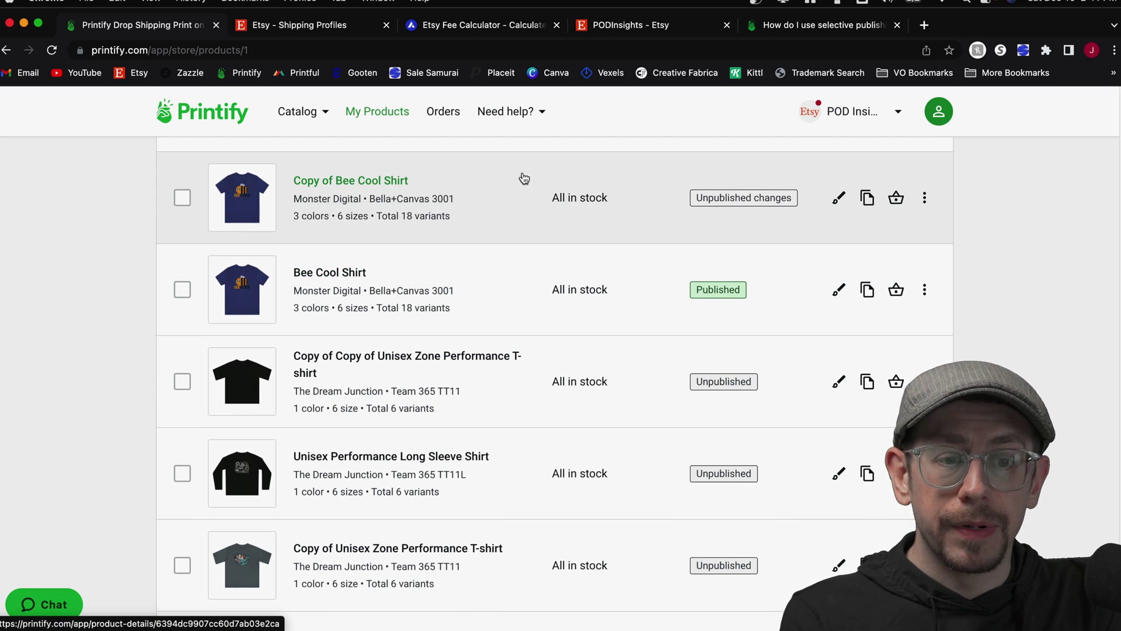
{"action": "left_click", "coordinate": [925, 199]}
{"action": "scroll", "coordinate": [928, 204], "scroll_direction": "down", "scroll_amount": 1}
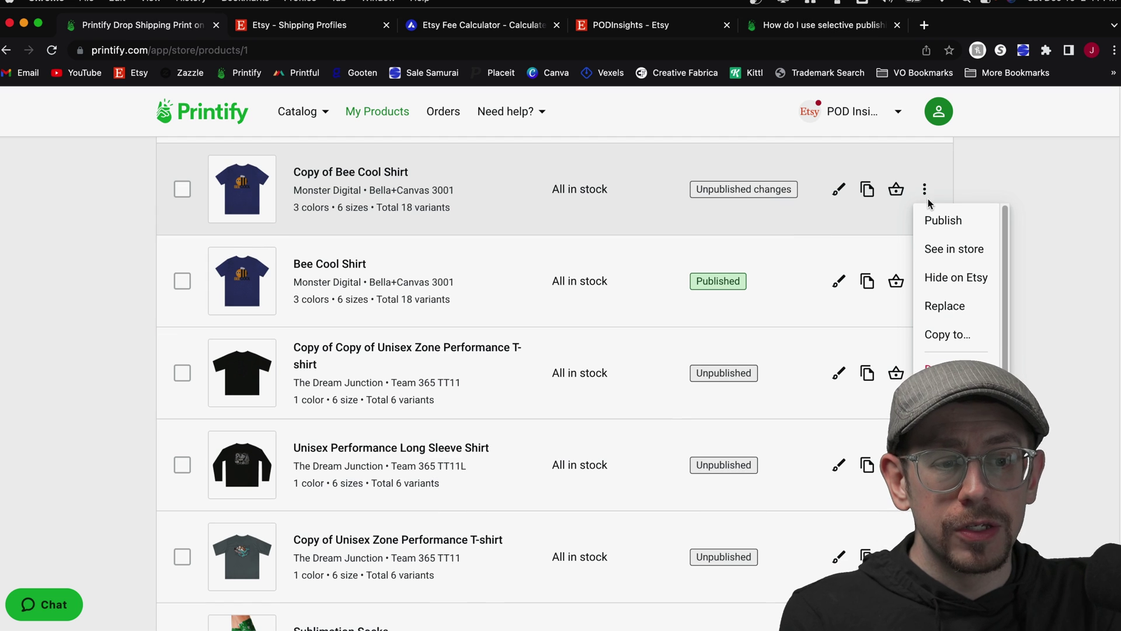
{"action": "left_click", "coordinate": [947, 311]}
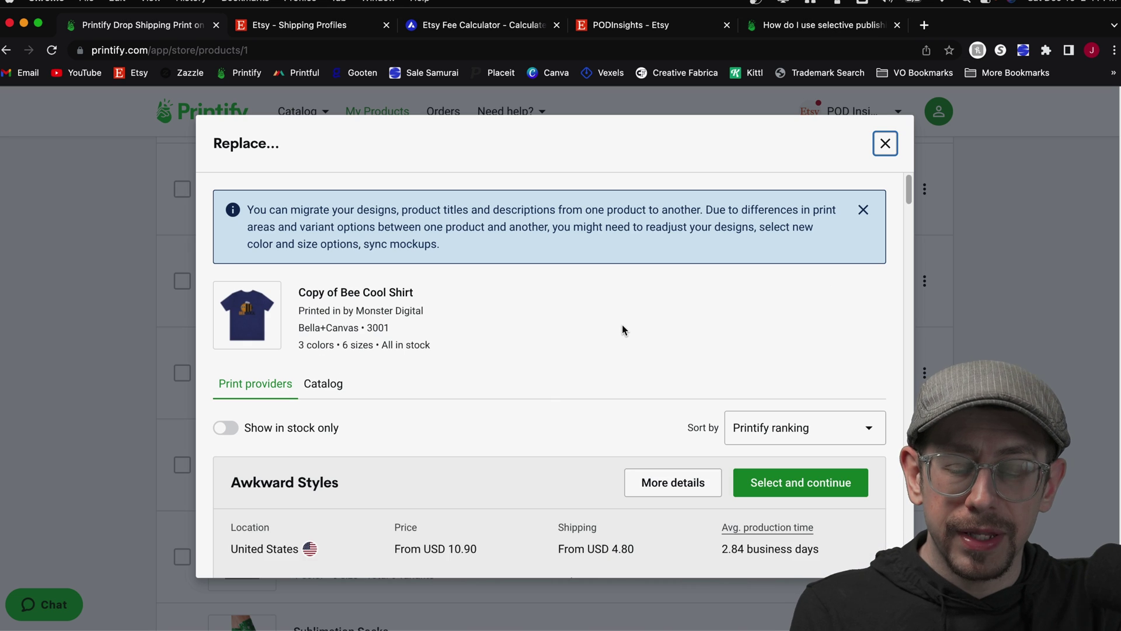
{"action": "scroll", "coordinate": [622, 324], "scroll_direction": "down", "scroll_amount": 2}
{"action": "scroll", "coordinate": [614, 323], "scroll_direction": "down", "scroll_amount": 3}
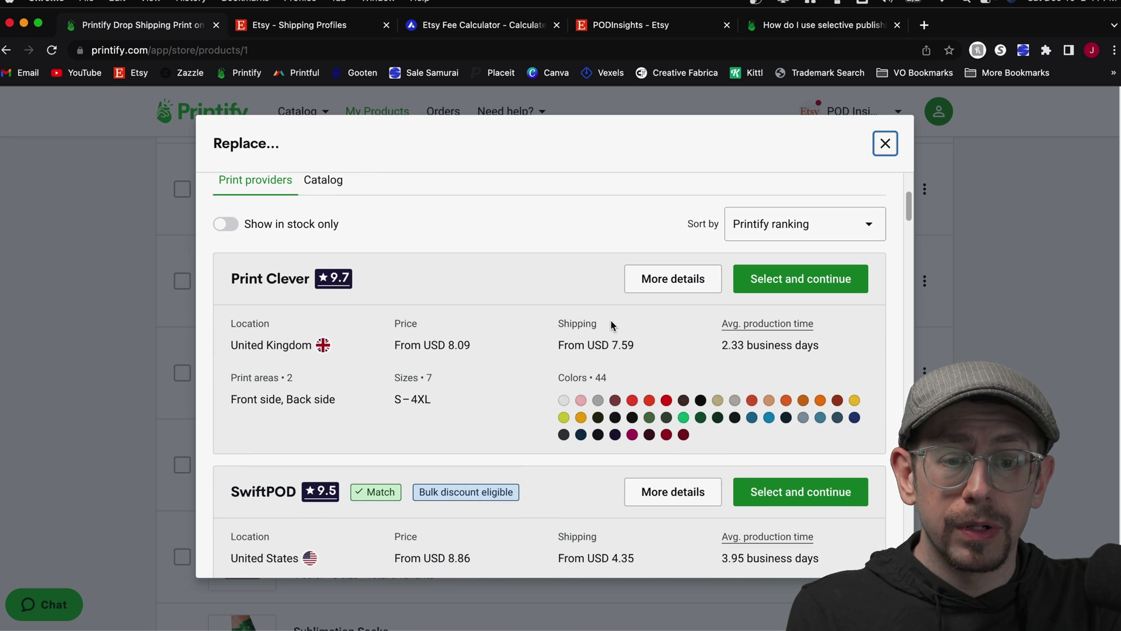
{"action": "scroll", "coordinate": [613, 318], "scroll_direction": "down", "scroll_amount": 1}
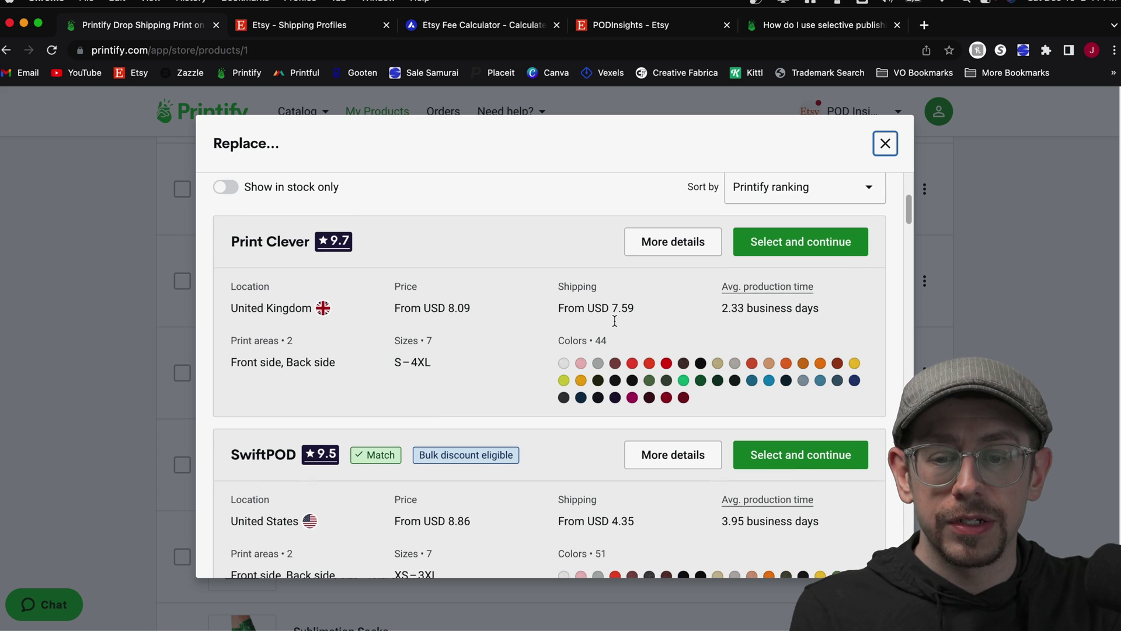
{"action": "scroll", "coordinate": [415, 275], "scroll_direction": "up", "scroll_amount": 2}
{"action": "scroll", "coordinate": [796, 301], "scroll_direction": "down", "scroll_amount": 1}
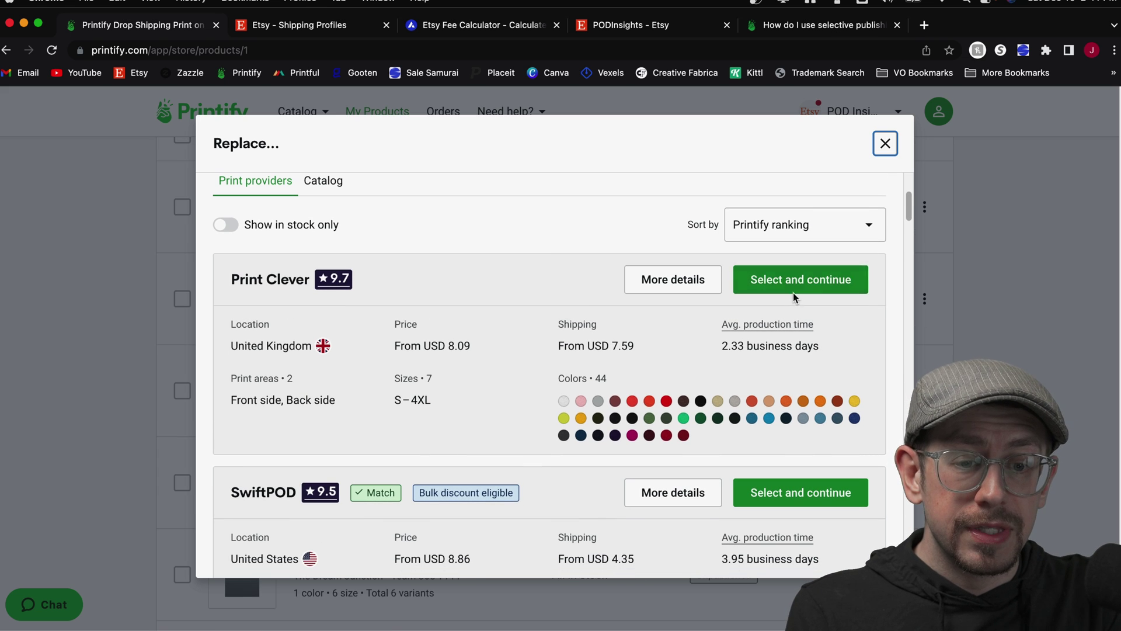
{"action": "left_click", "coordinate": [794, 287]}
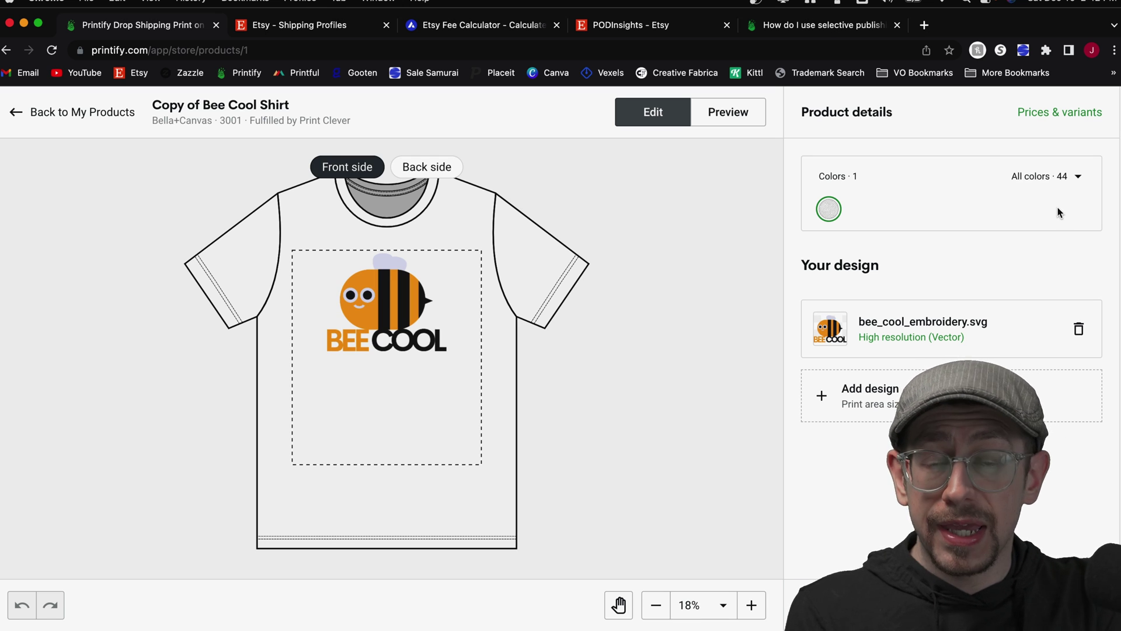
Add True Royal to the shirt's selected colors and continue to the product's listing details.
{"action": "left_click", "coordinate": [911, 330]}
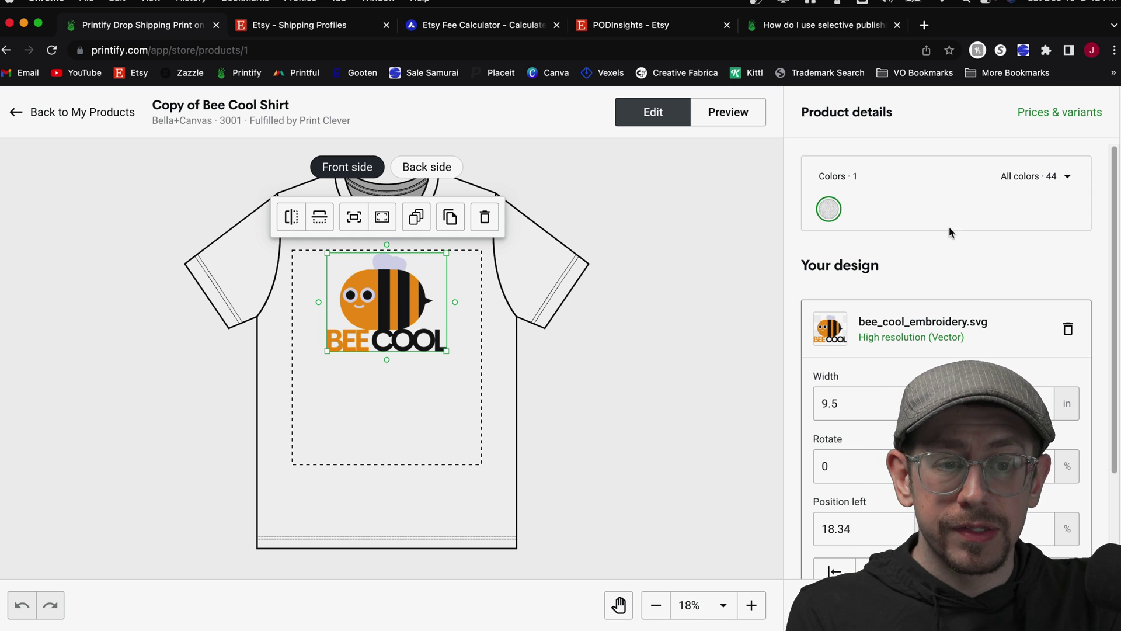
{"action": "left_click", "coordinate": [1067, 176]}
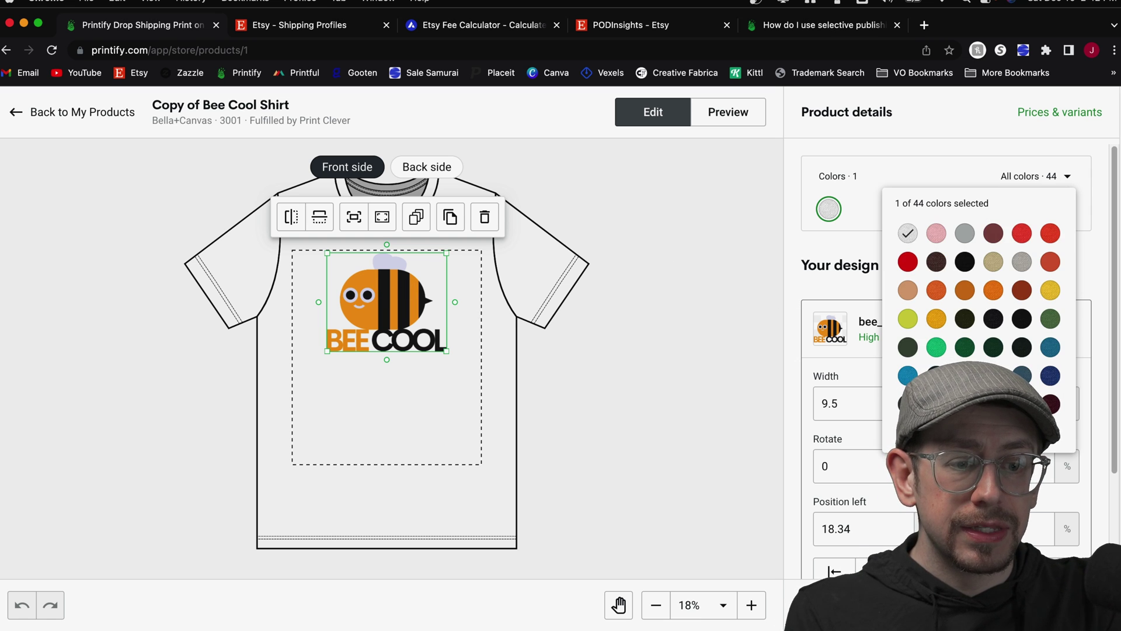
{"action": "left_click", "coordinate": [1050, 375]}
{"action": "left_click", "coordinate": [850, 218]}
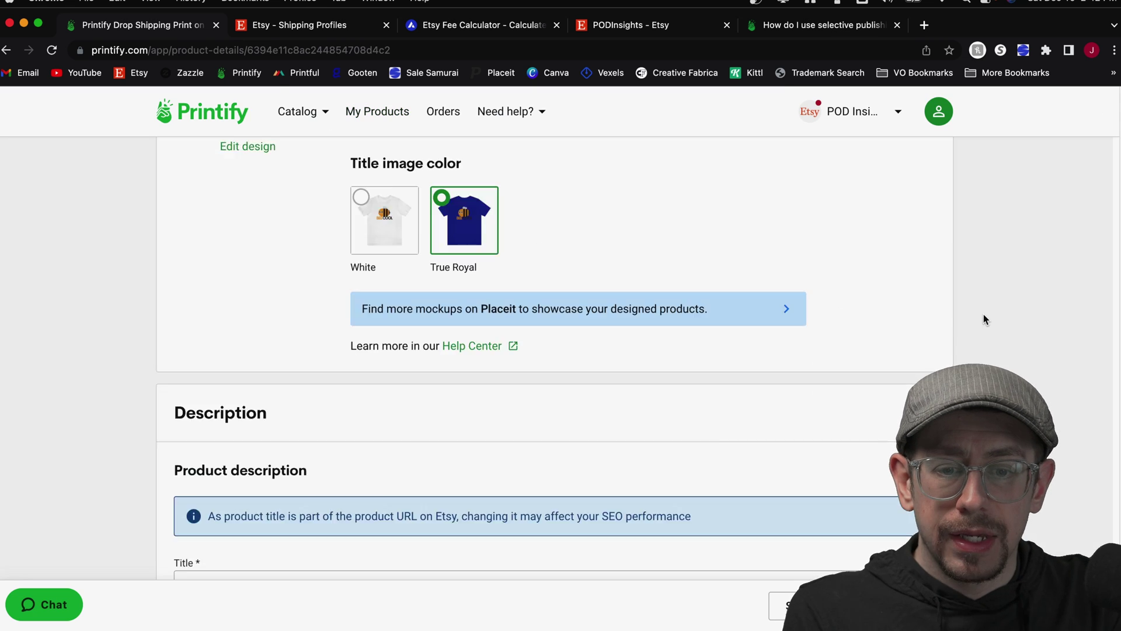
Replace the word "Copy" with "UK" in the product title.
{"action": "scroll", "coordinate": [983, 318], "scroll_direction": "down", "scroll_amount": 3}
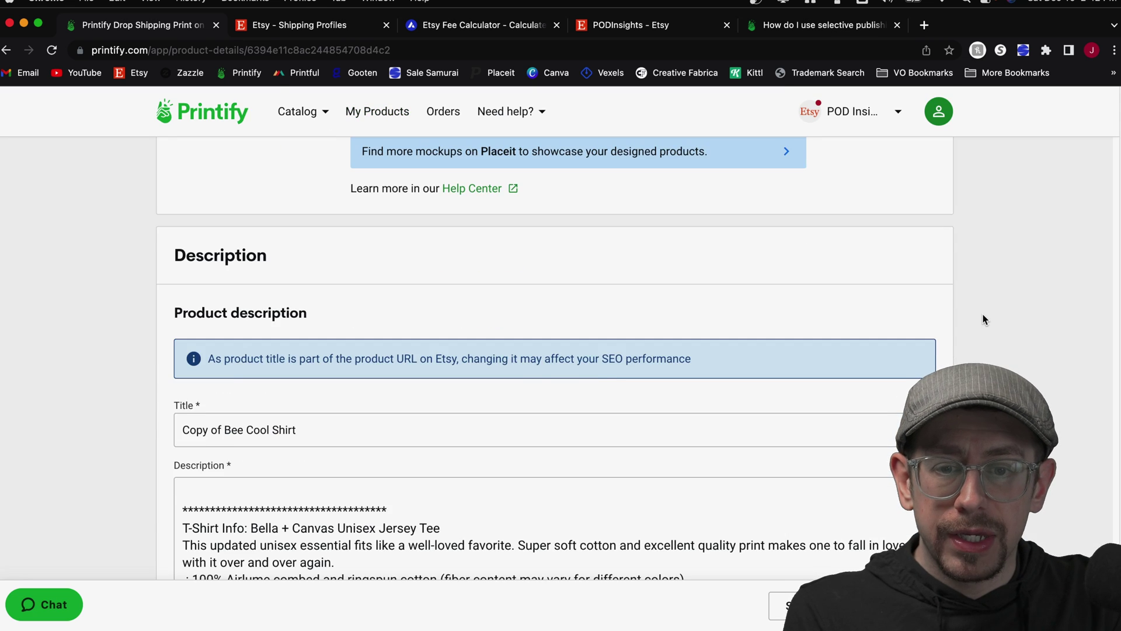
{"action": "scroll", "coordinate": [488, 321], "scroll_direction": "down", "scroll_amount": 3}
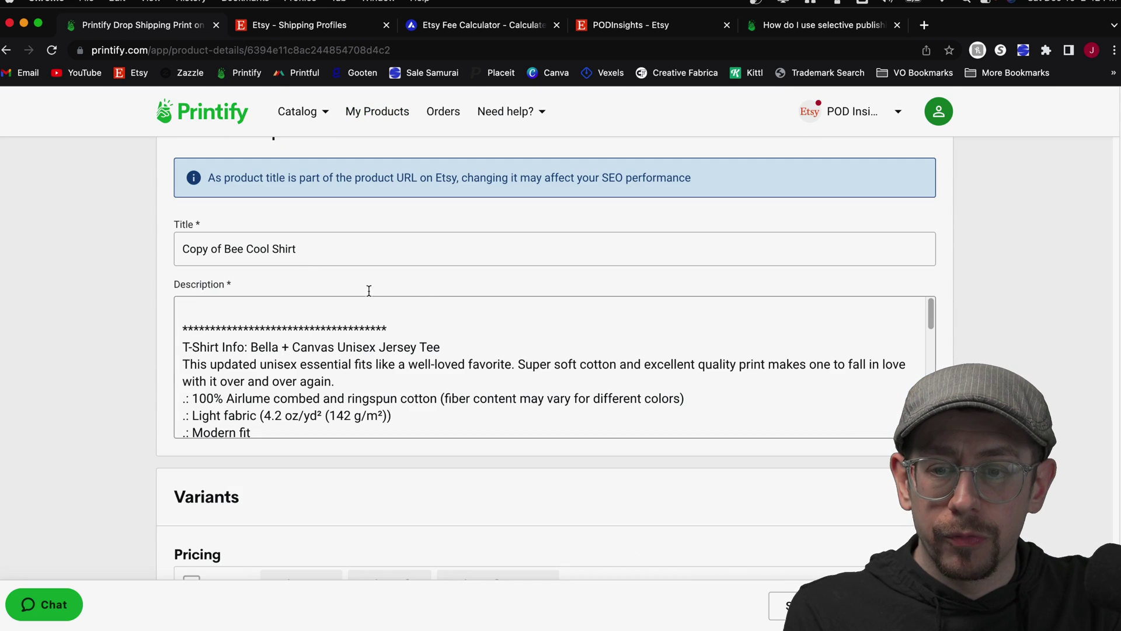
{"action": "left_click", "coordinate": [214, 249]}
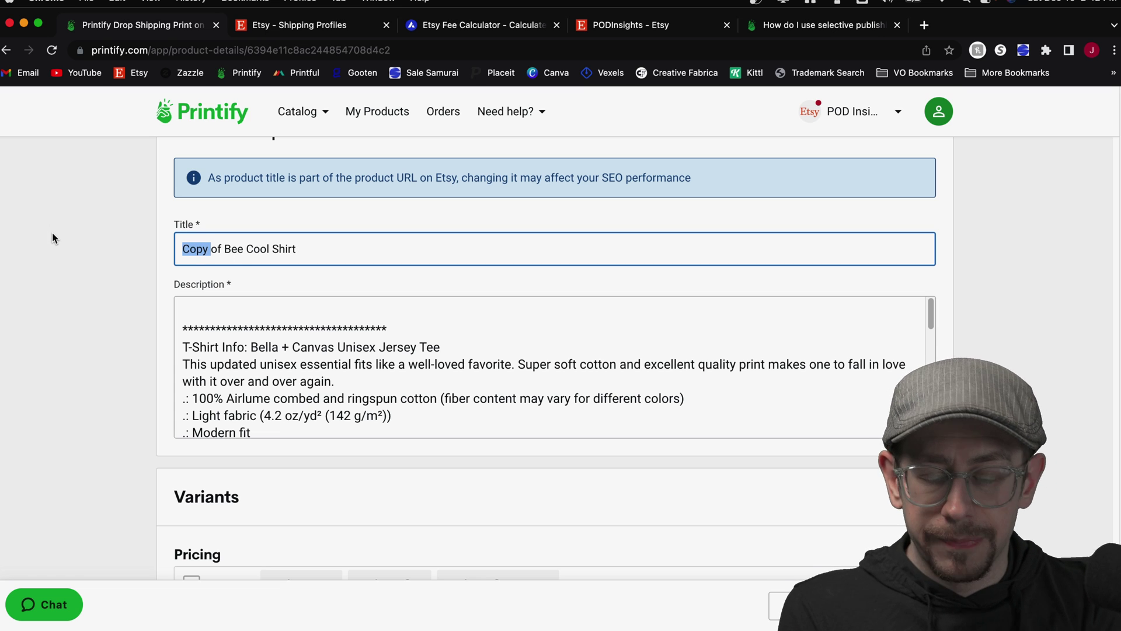
{"action": "type", "text": "UK"}
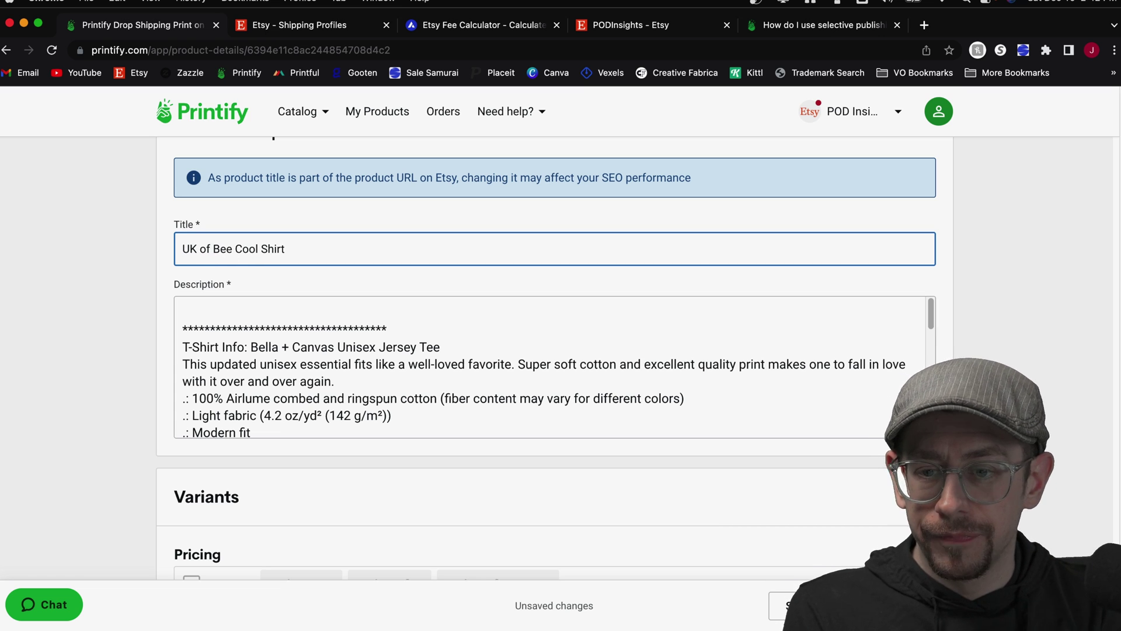